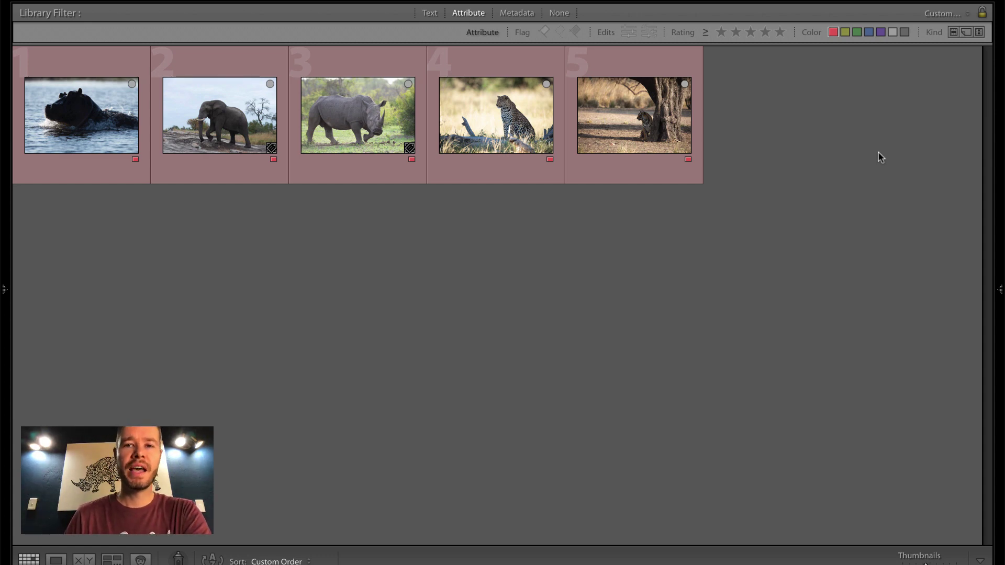
Step: Select the five photos from hippo to tiger and compare them side by side in Survey view
{"action": "left_click", "coordinate": [68, 130]}
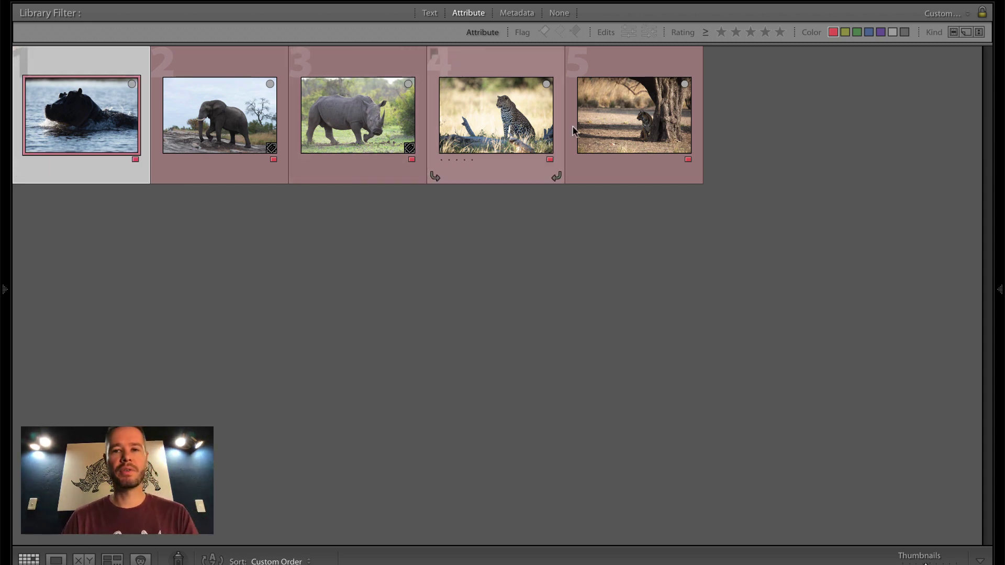
{"action": "left_click", "coordinate": [632, 108], "text": "shift"}
{"action": "key", "text": "n"}
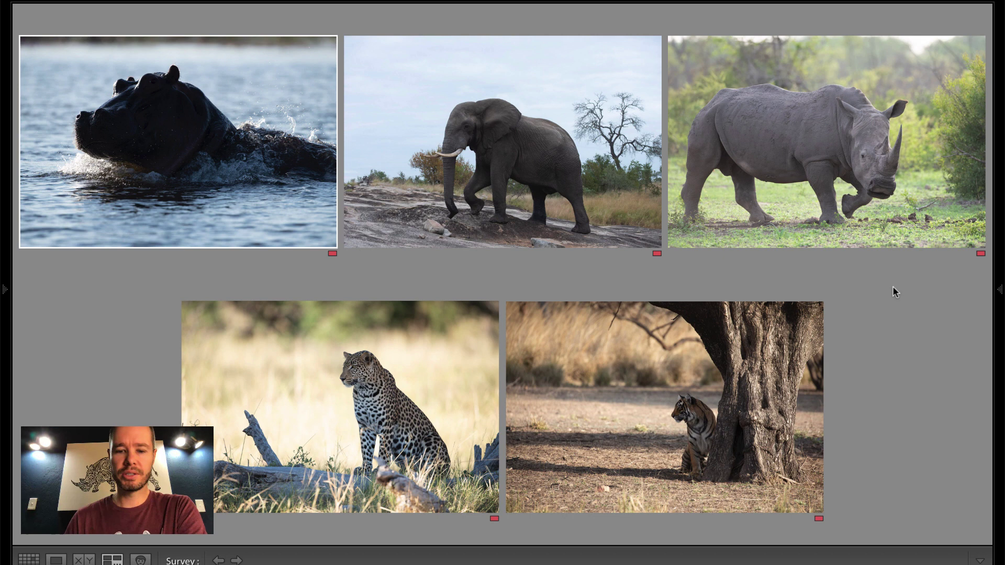
Step: Back in Grid, make a virtual copy of the hippo photo alone and open it in Develop
{"action": "key", "text": "g"}
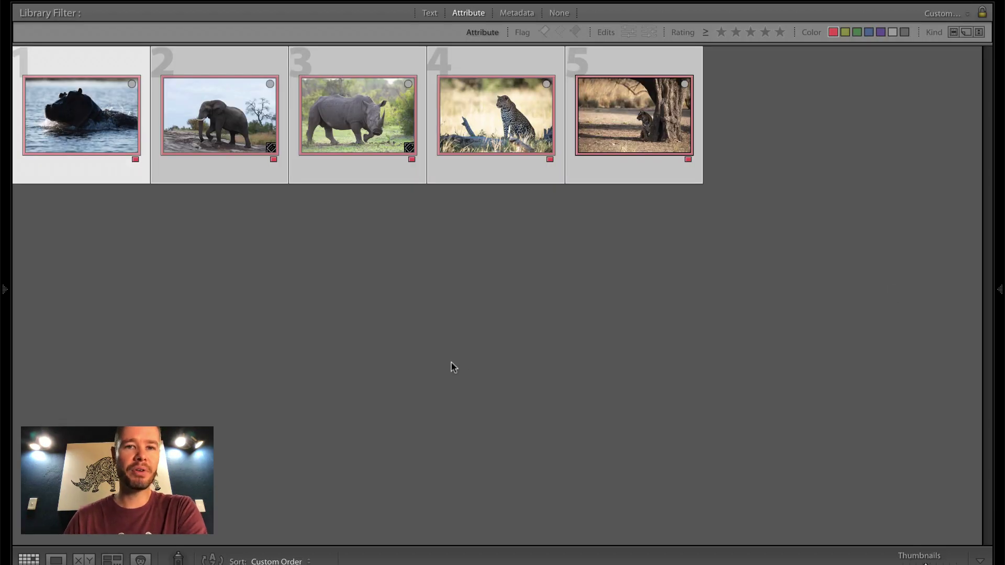
{"action": "left_click", "coordinate": [449, 366]}
{"action": "left_click", "coordinate": [88, 134]}
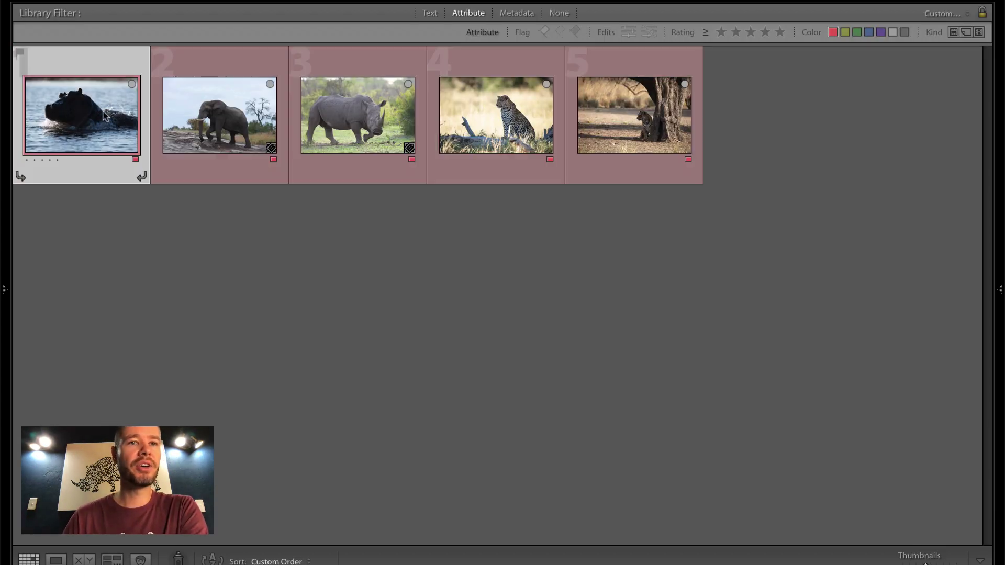
{"action": "right_click", "coordinate": [240, 136]}
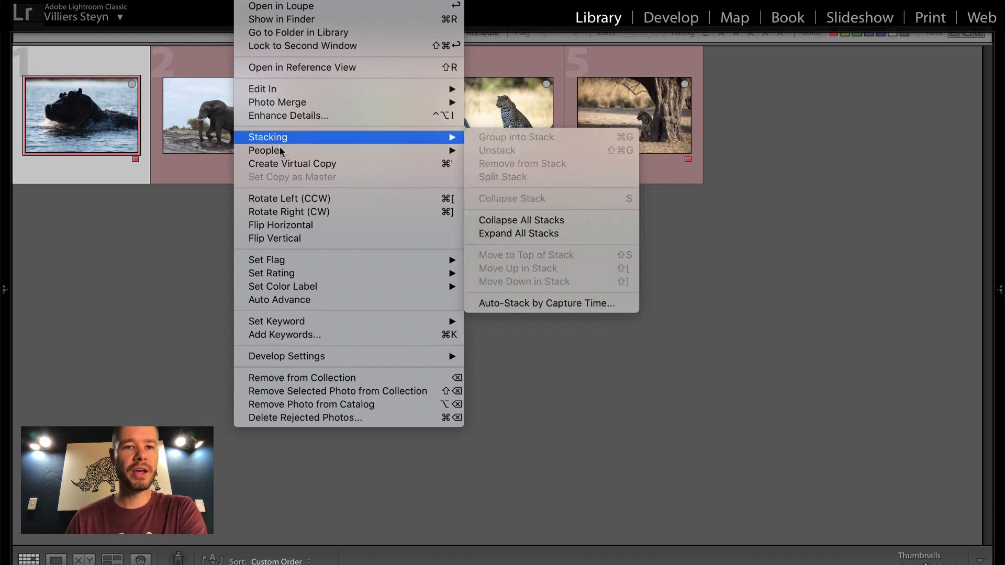
{"action": "left_click", "coordinate": [289, 164]}
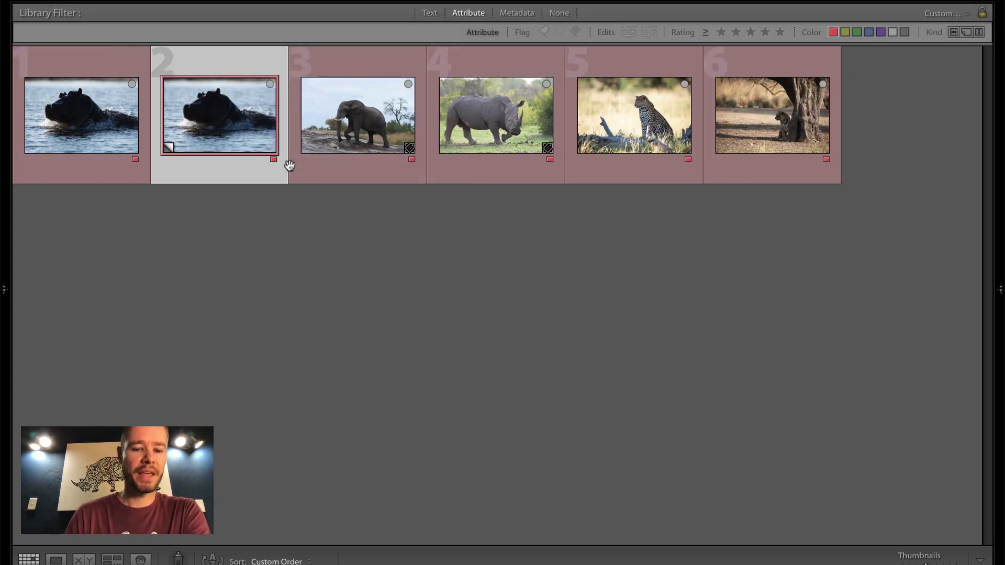
{"action": "key", "text": "d"}
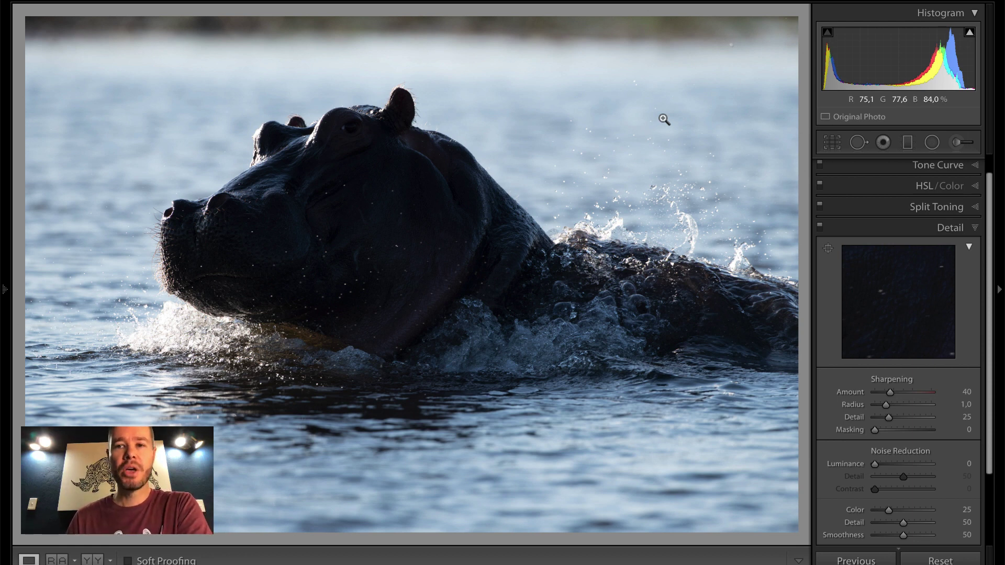
Step: Crop the hippo photo by trimming a thin strip from its top and bottom edges
{"action": "left_click", "coordinate": [833, 142]}
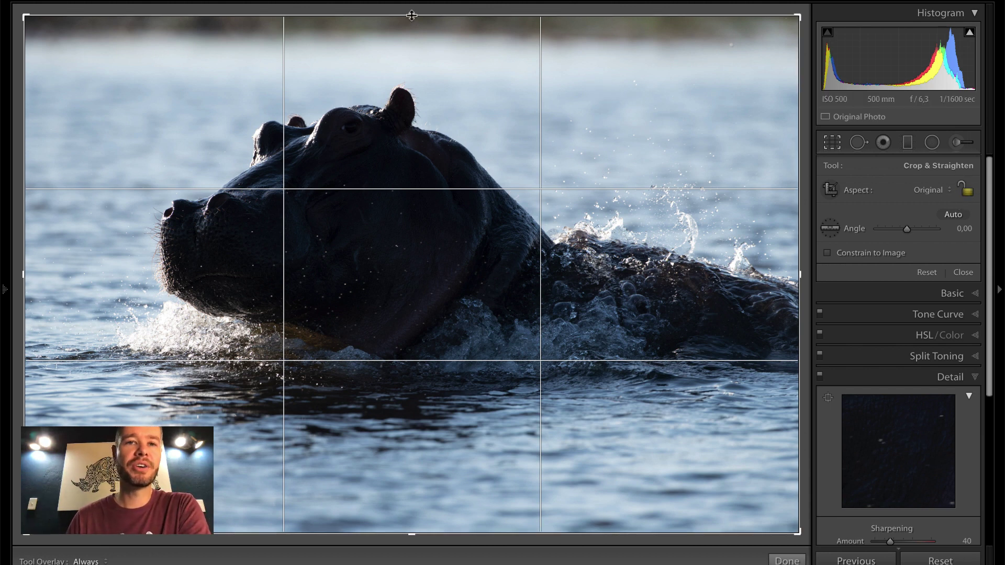
{"action": "left_click_drag", "start_coordinate": [411, 15], "coordinate": [413, 29]}
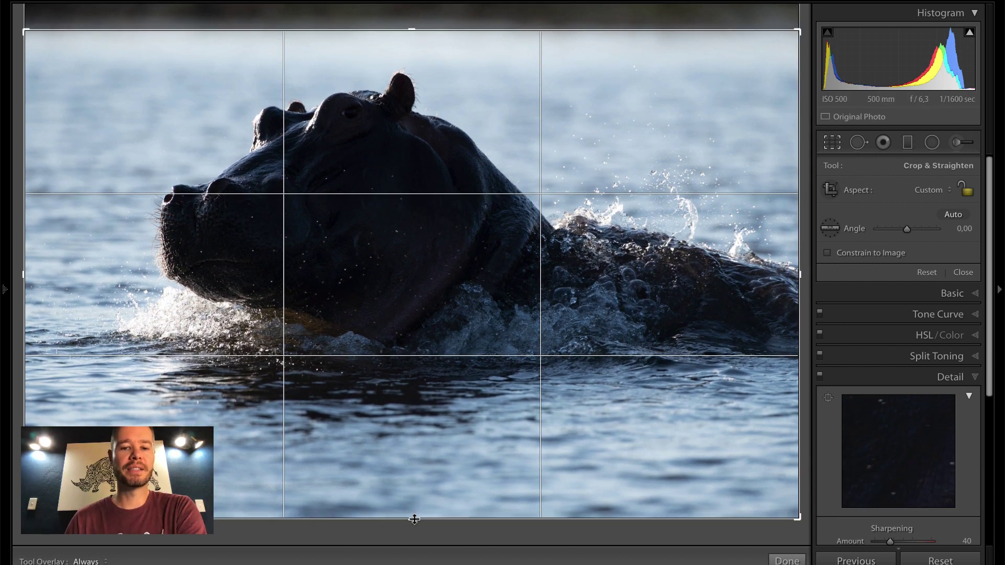
{"action": "left_click_drag", "start_coordinate": [414, 520], "coordinate": [414, 501]}
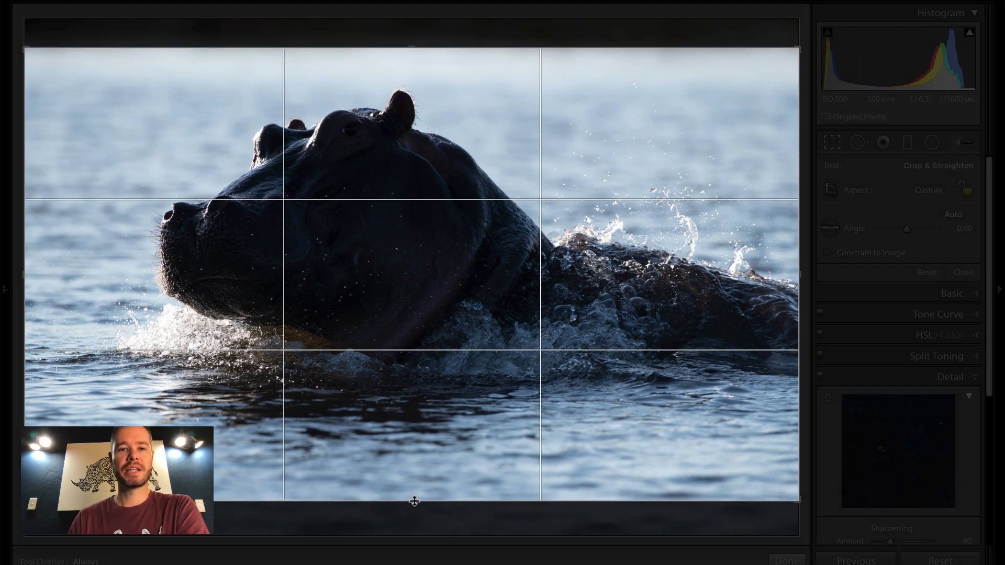
{"action": "key", "text": "Return"}
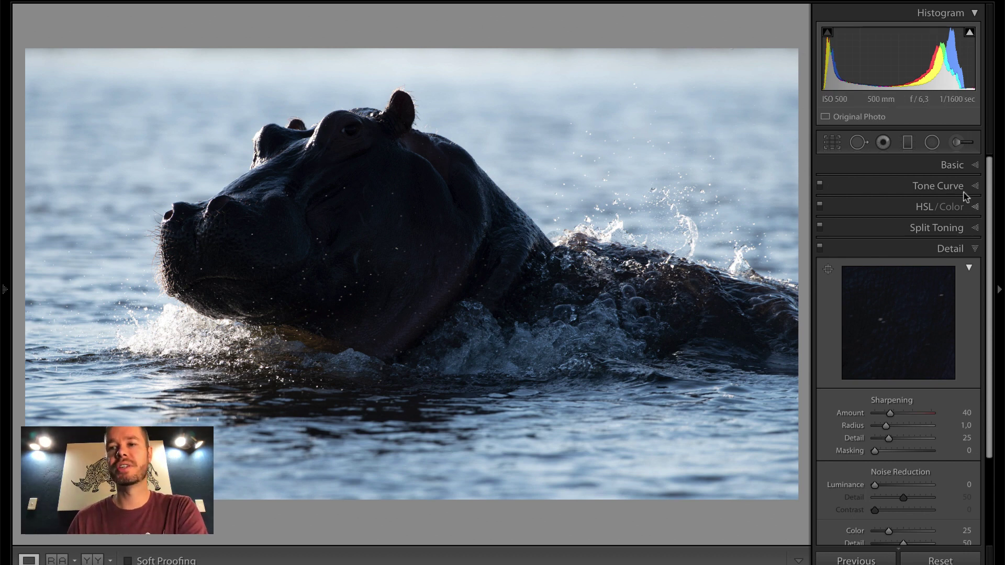
Step: Switch the hippo copy to Black & White with Exposure +3.00 and Shadows +15
{"action": "left_click", "coordinate": [953, 165]}
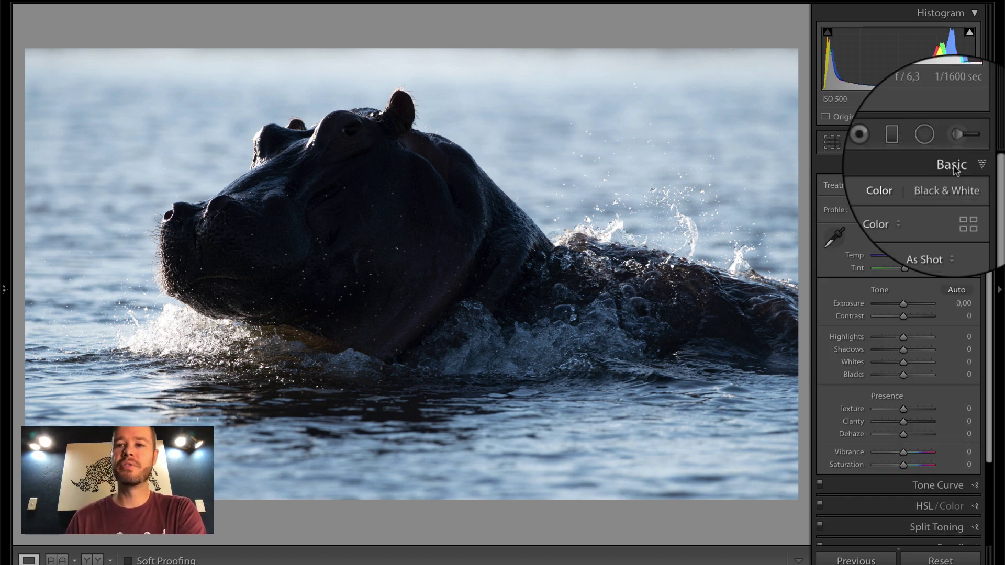
{"action": "left_click", "coordinate": [948, 186]}
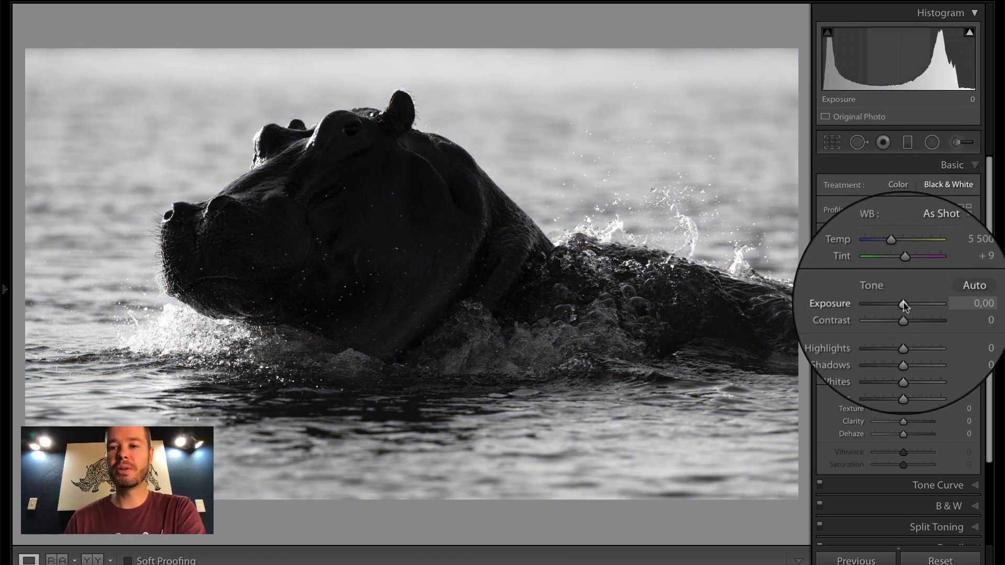
{"action": "left_click_drag", "start_coordinate": [904, 304], "coordinate": [921, 306]}
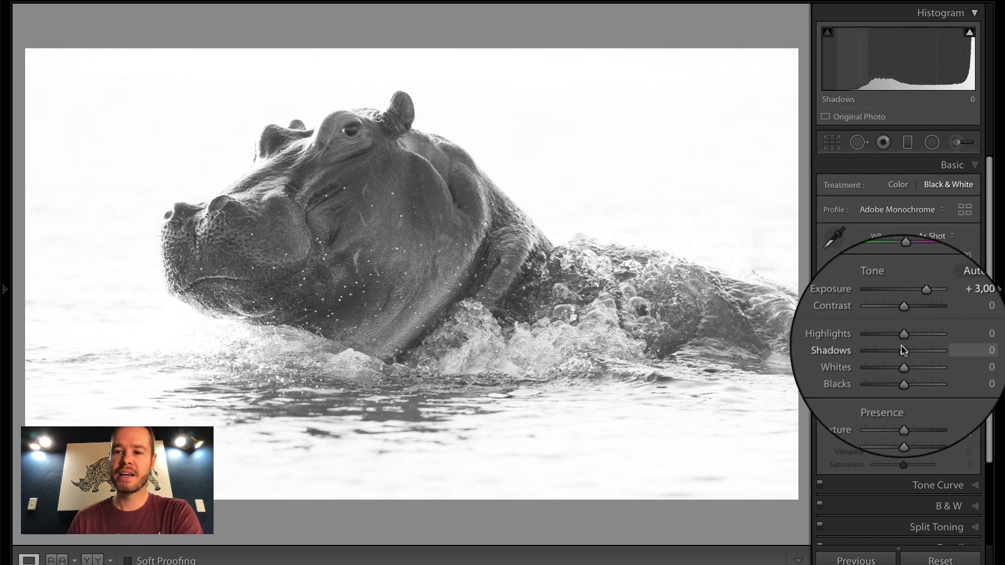
{"action": "left_click_drag", "start_coordinate": [904, 352], "coordinate": [908, 352]}
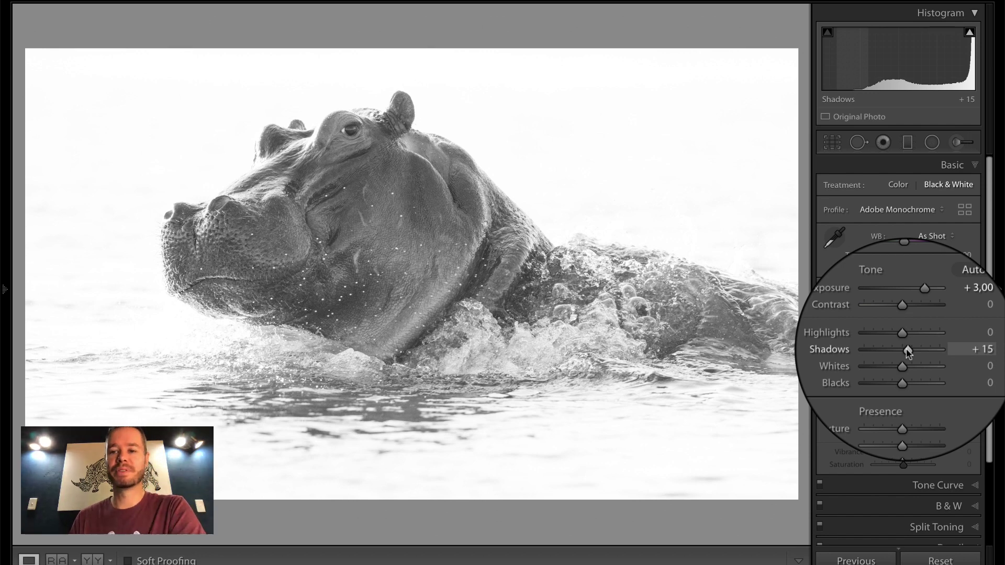
Step: Give the hippo copy Clarity +68, Texture +11, Dehaze +6 and Contrast +10
{"action": "scroll", "coordinate": [908, 352], "scroll_direction": "down", "scroll_amount": 1}
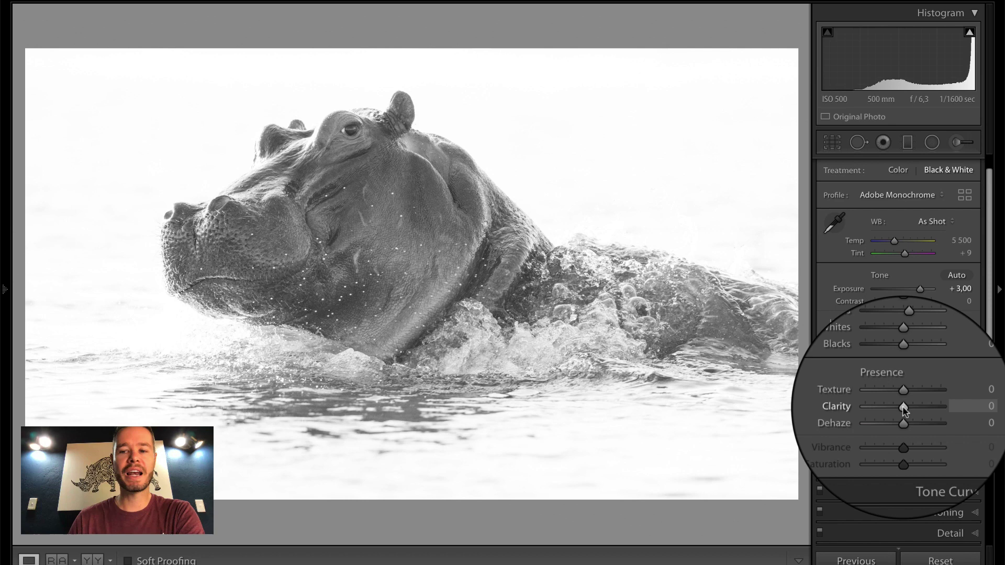
{"action": "left_click_drag", "start_coordinate": [903, 407], "coordinate": [923, 408]}
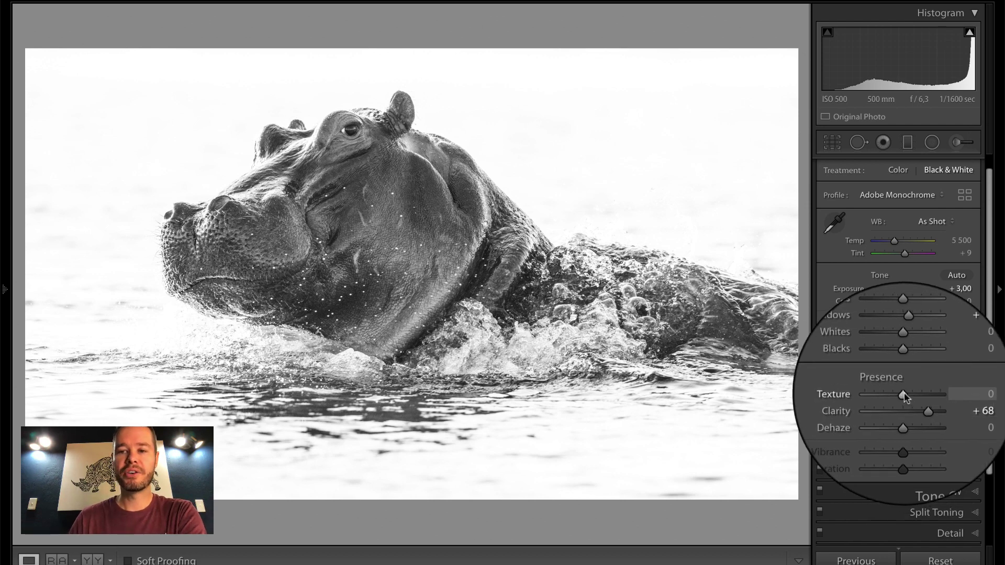
{"action": "left_click_drag", "start_coordinate": [904, 396], "coordinate": [907, 423]}
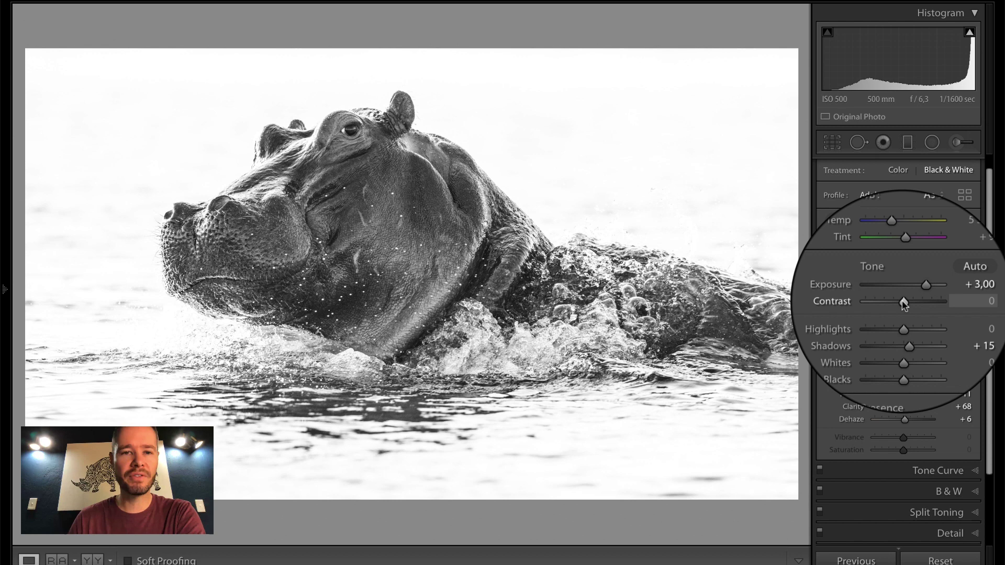
{"action": "left_click_drag", "start_coordinate": [904, 304], "coordinate": [906, 305]}
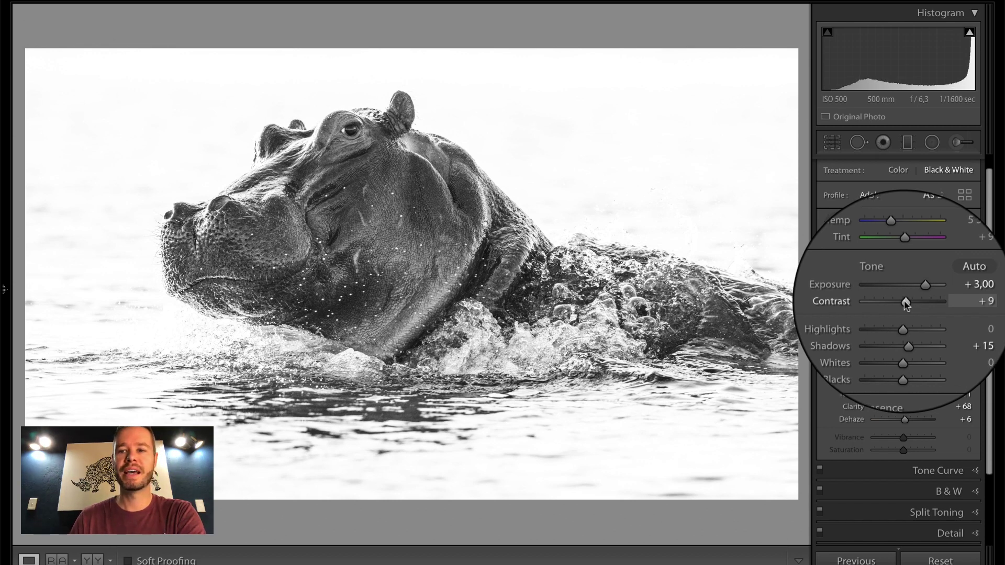
{"action": "left_click_drag", "start_coordinate": [906, 305], "coordinate": [906, 306]}
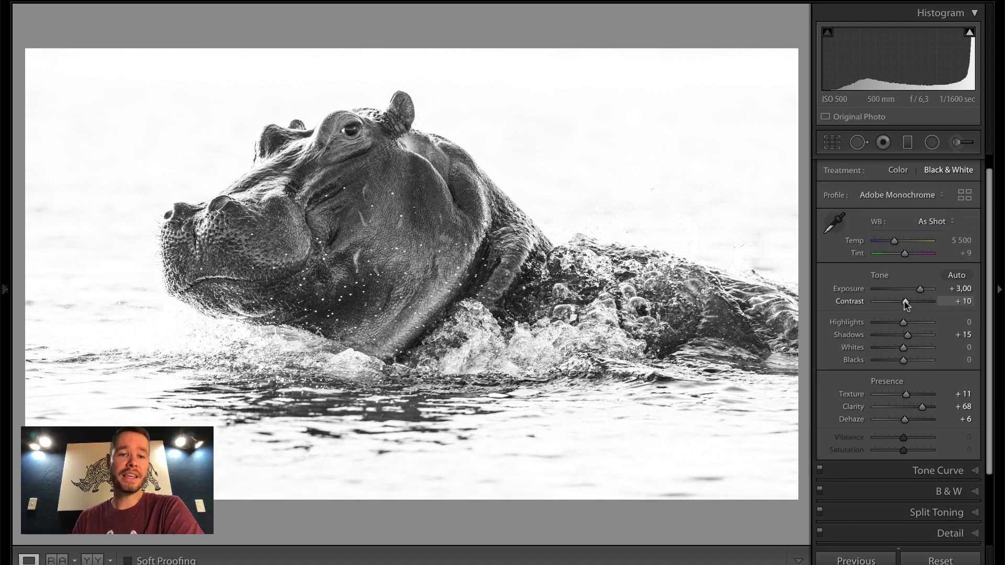
Step: Check skin detail at 1:1, then set Sharpening Amount 74 and Masking 38
{"action": "left_click", "coordinate": [388, 214]}
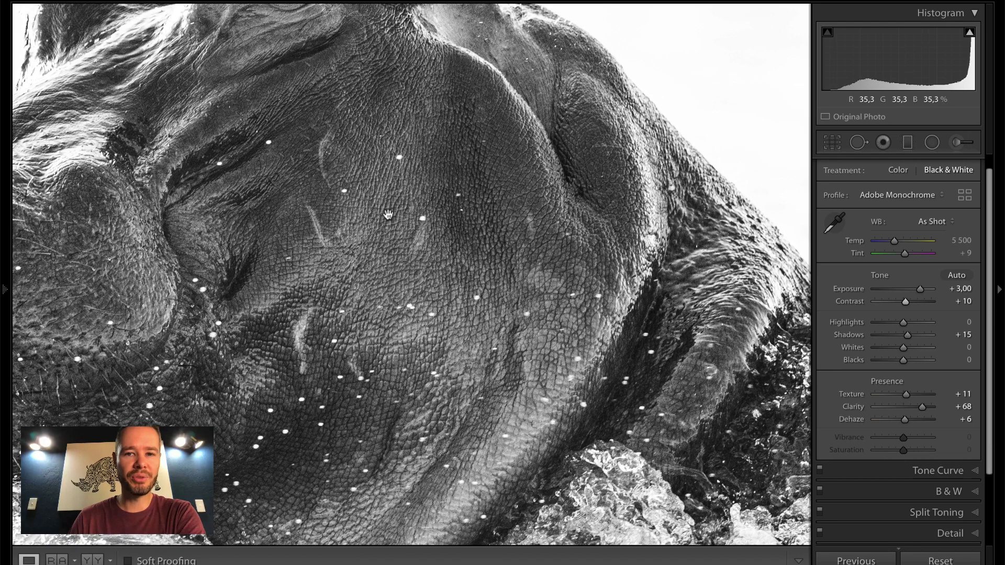
{"action": "left_click", "coordinate": [388, 214]}
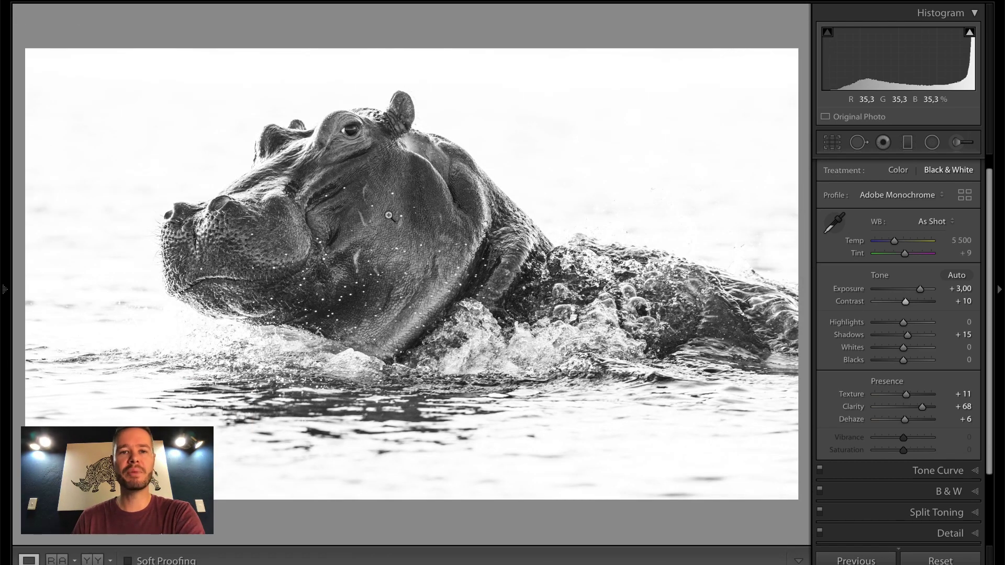
{"action": "left_click", "coordinate": [950, 533]}
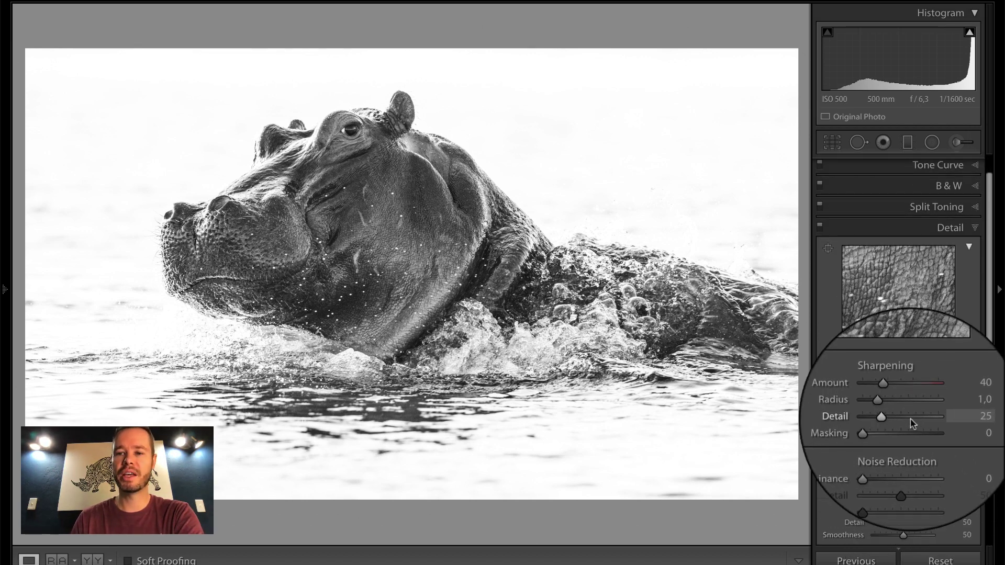
{"action": "left_click_drag", "start_coordinate": [890, 392], "coordinate": [904, 393]}
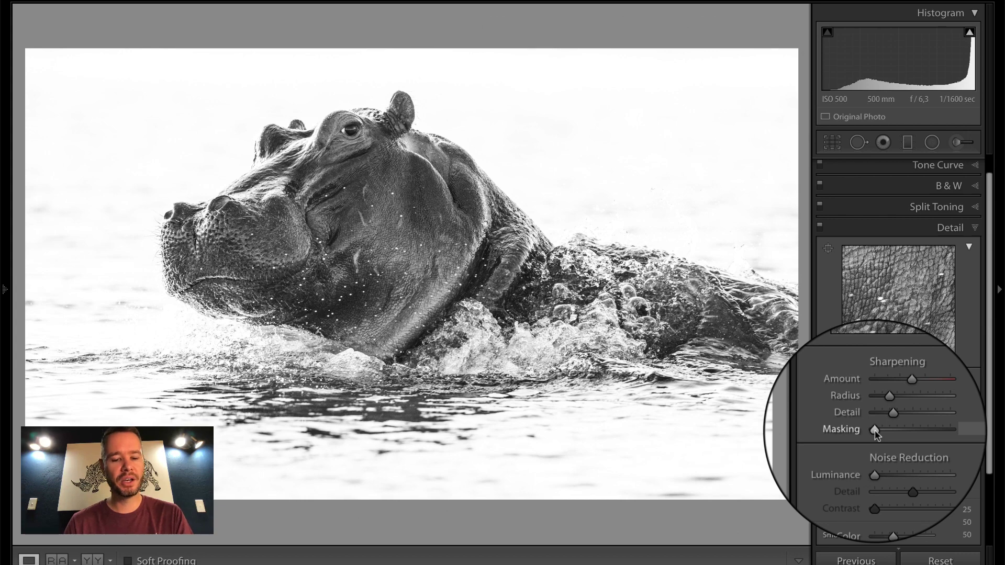
{"action": "left_click_drag", "start_coordinate": [876, 434], "coordinate": [896, 431]}
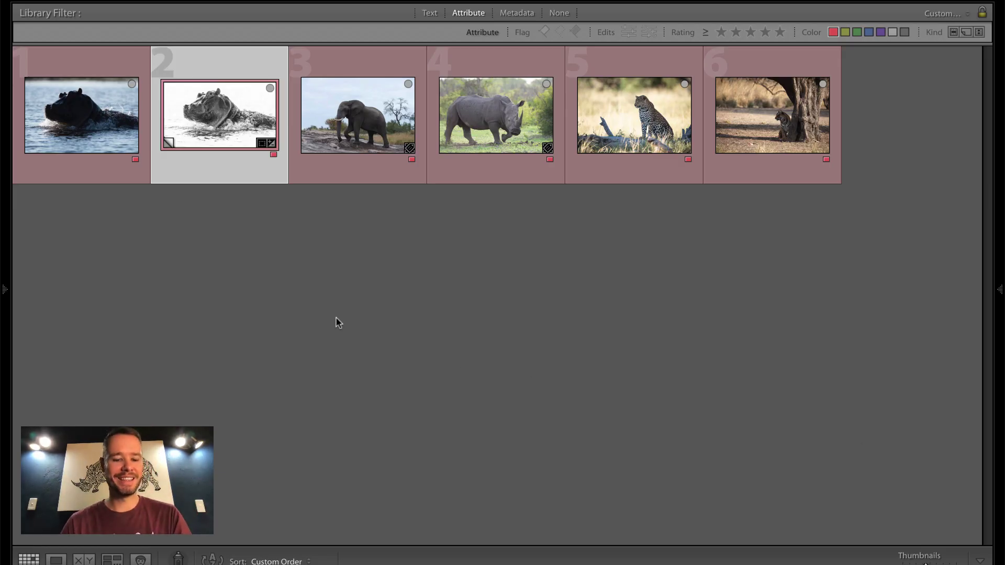
Step: Make a virtual copy of the elephant photo and open it in Develop
{"action": "left_click", "coordinate": [108, 128], "text": "shift"}
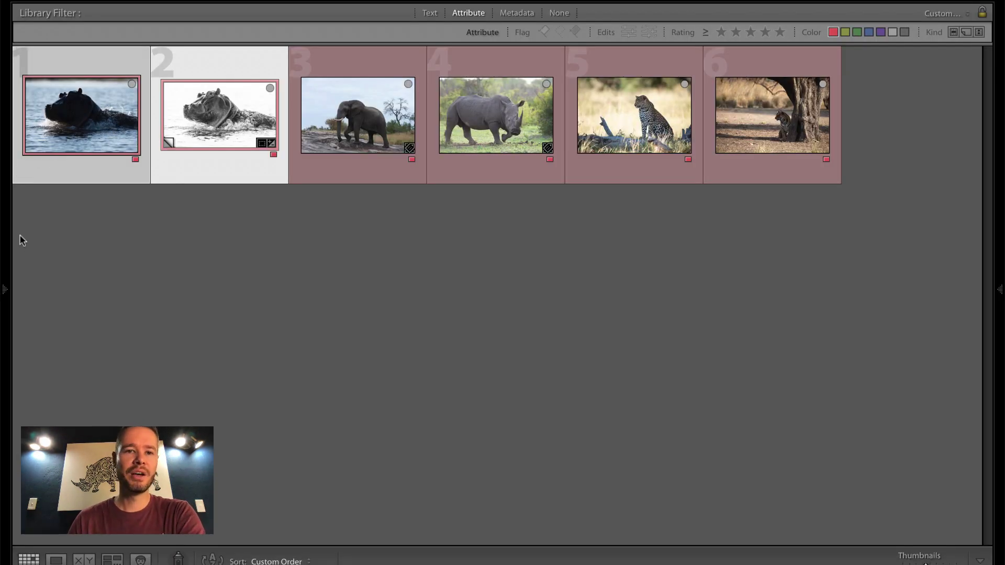
{"action": "left_click", "coordinate": [20, 236]}
{"action": "left_click", "coordinate": [380, 88]}
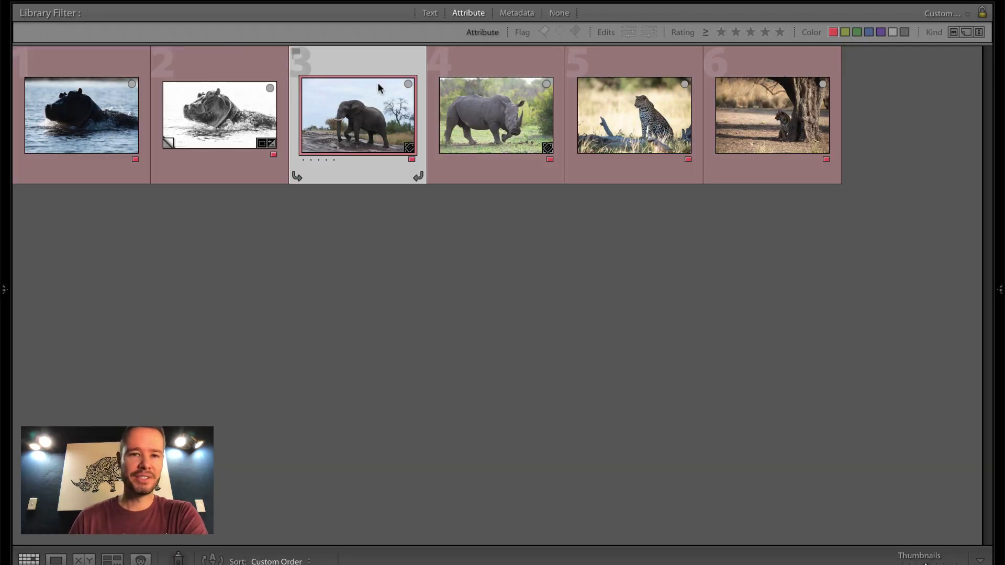
{"action": "right_click", "coordinate": [297, 134]}
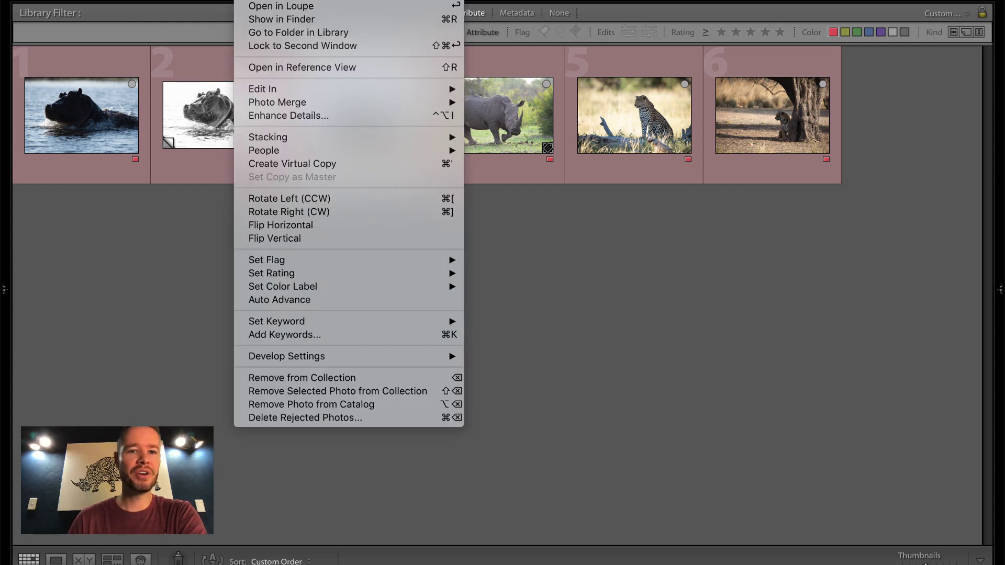
{"action": "left_click", "coordinate": [306, 167]}
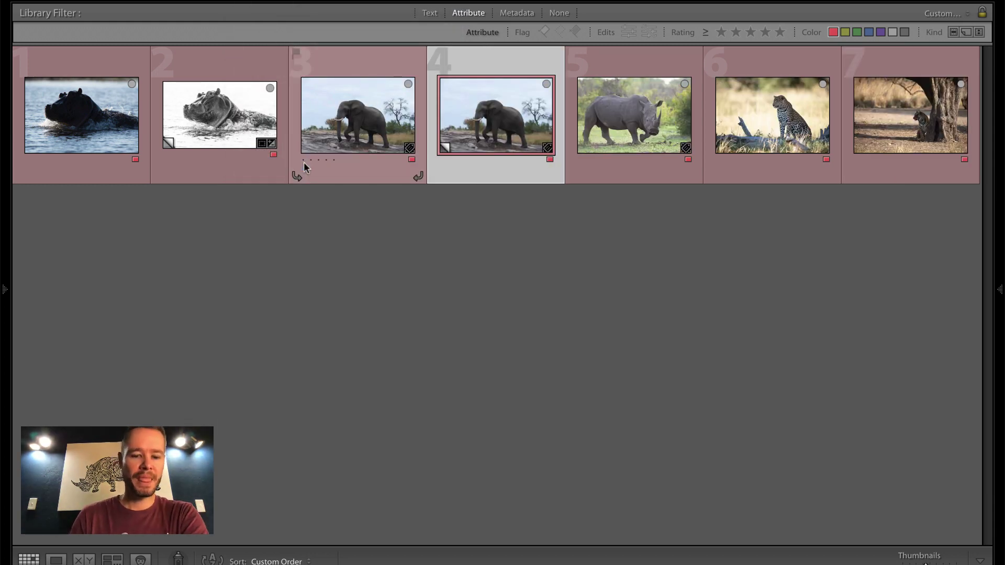
{"action": "key", "text": "d"}
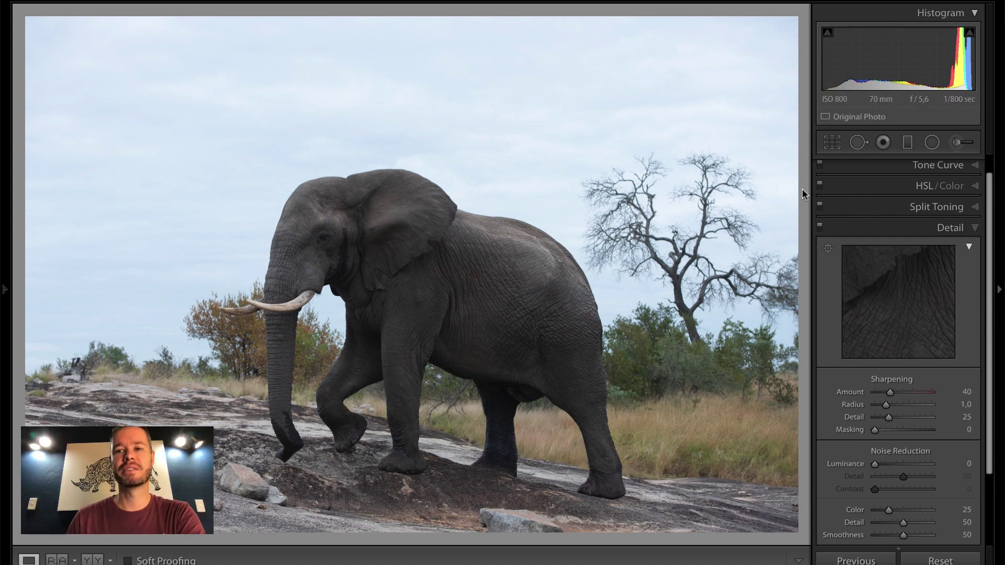
Step: Tighten the elephant crop slightly from the top-left corner
{"action": "left_click", "coordinate": [832, 142]}
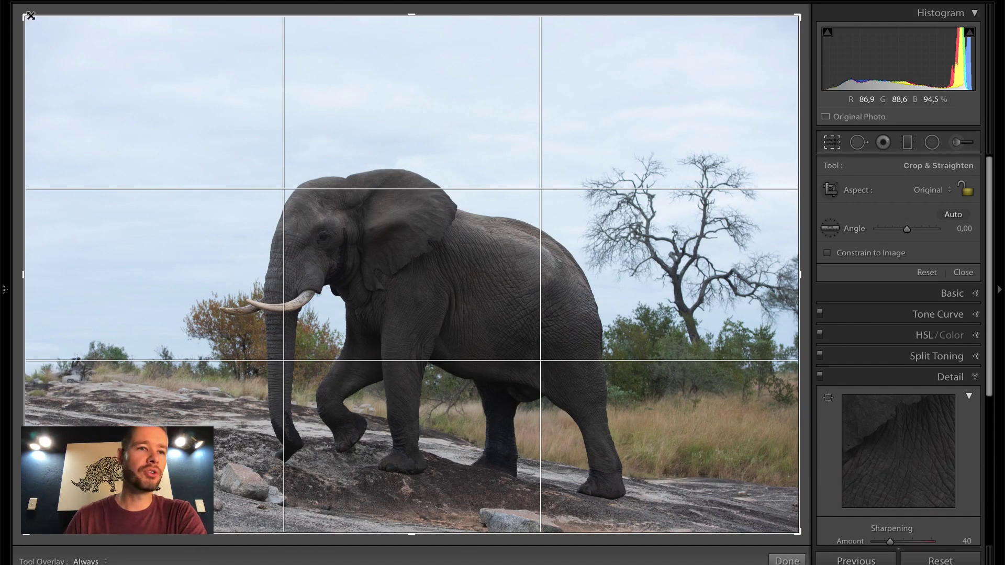
{"action": "left_click_drag", "start_coordinate": [31, 16], "coordinate": [48, 31]}
{"action": "key", "text": "Return"}
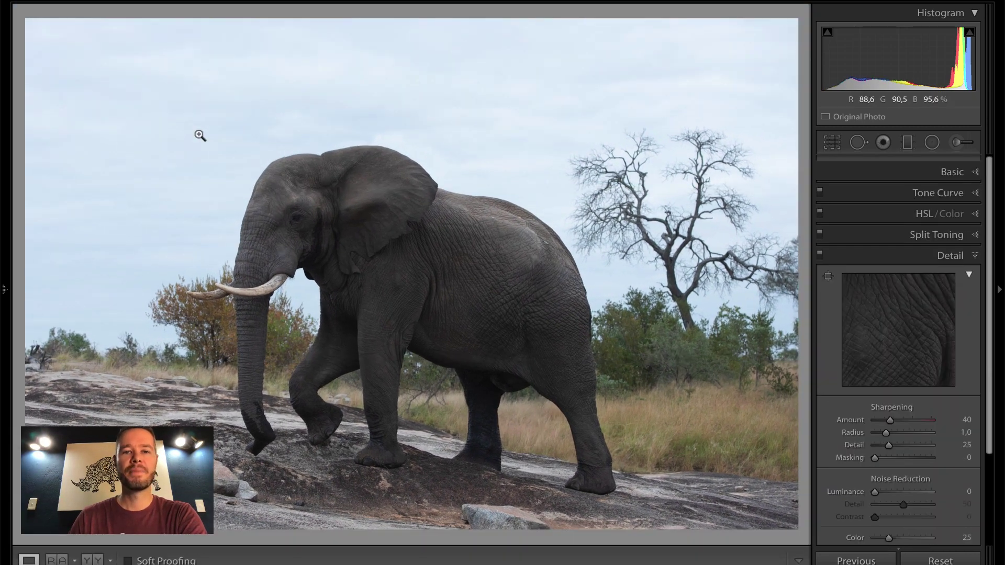
Step: Set the elephant copy to Black & White with Exposure +1.05 and Shadows +40
{"action": "left_click", "coordinate": [944, 171]}
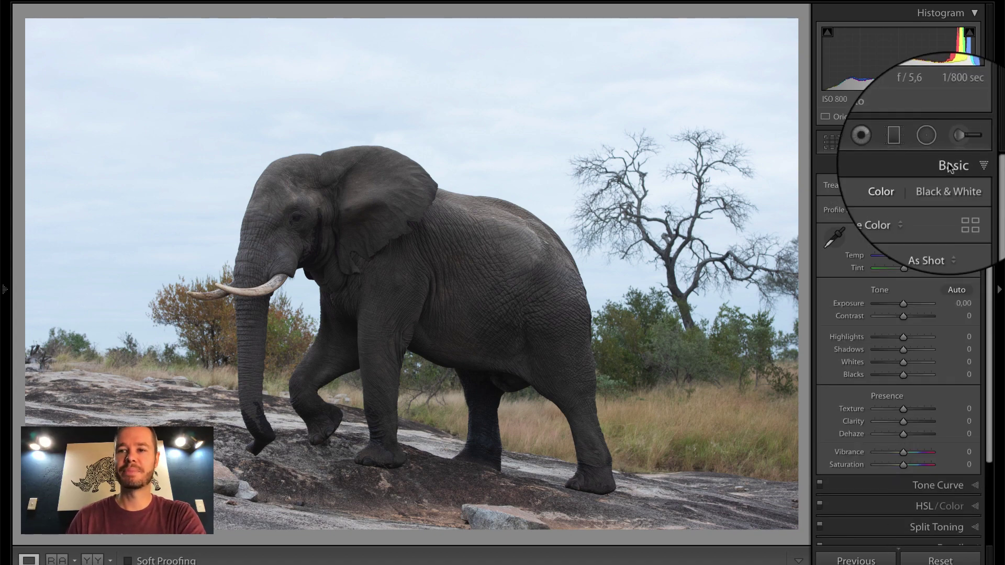
{"action": "left_click", "coordinate": [943, 187]}
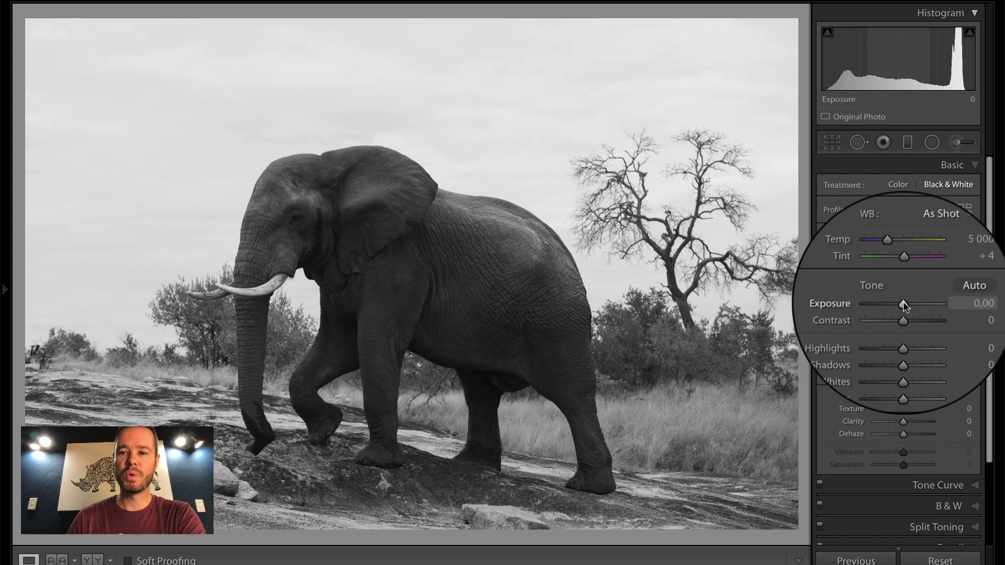
{"action": "left_click_drag", "start_coordinate": [905, 307], "coordinate": [910, 306]}
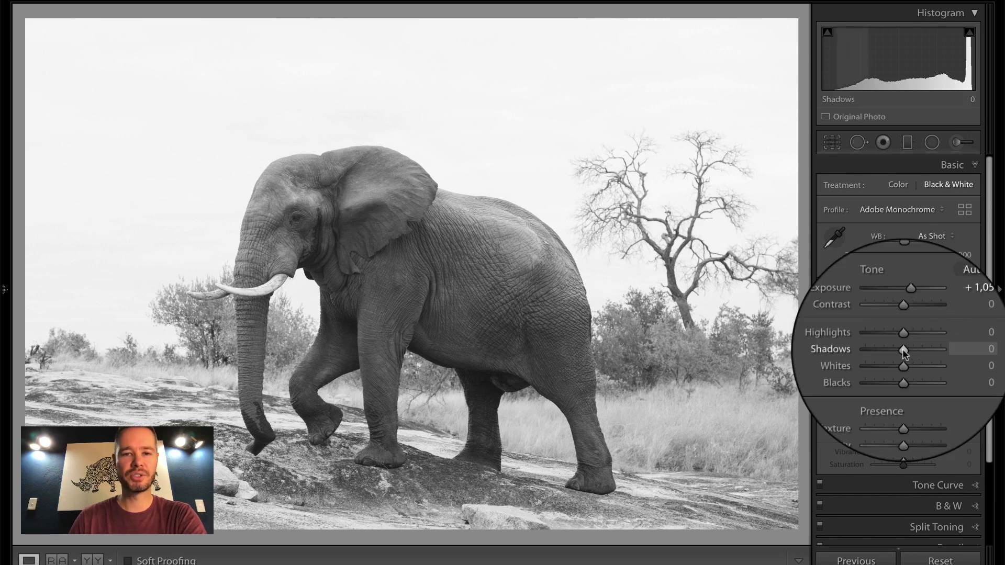
{"action": "left_click_drag", "start_coordinate": [904, 352], "coordinate": [913, 353]}
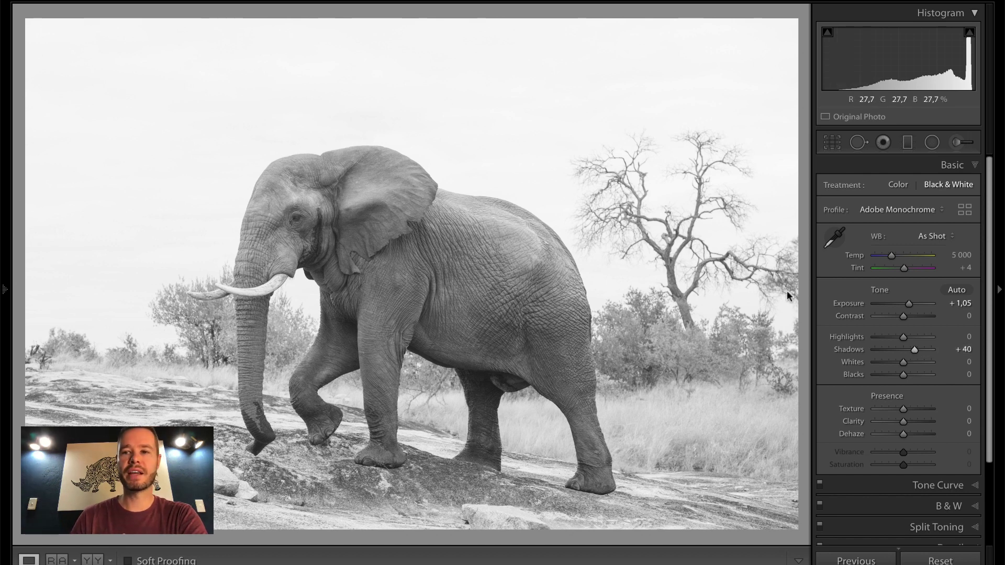
Step: Draw an inverted radial filter over the elephant with Shadows raised to +27
{"action": "left_click", "coordinate": [930, 143]}
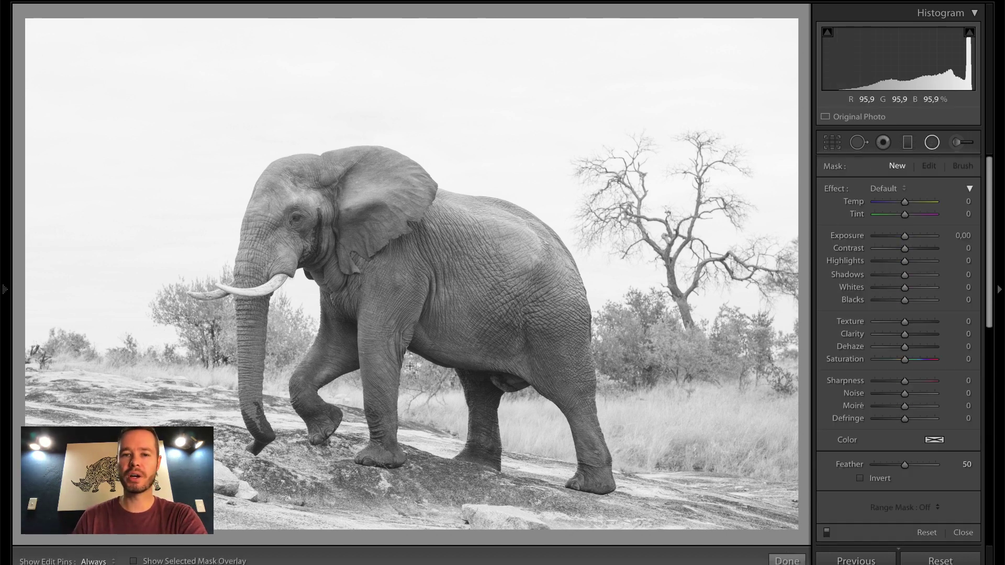
{"action": "left_click_drag", "start_coordinate": [449, 370], "coordinate": [148, 187]}
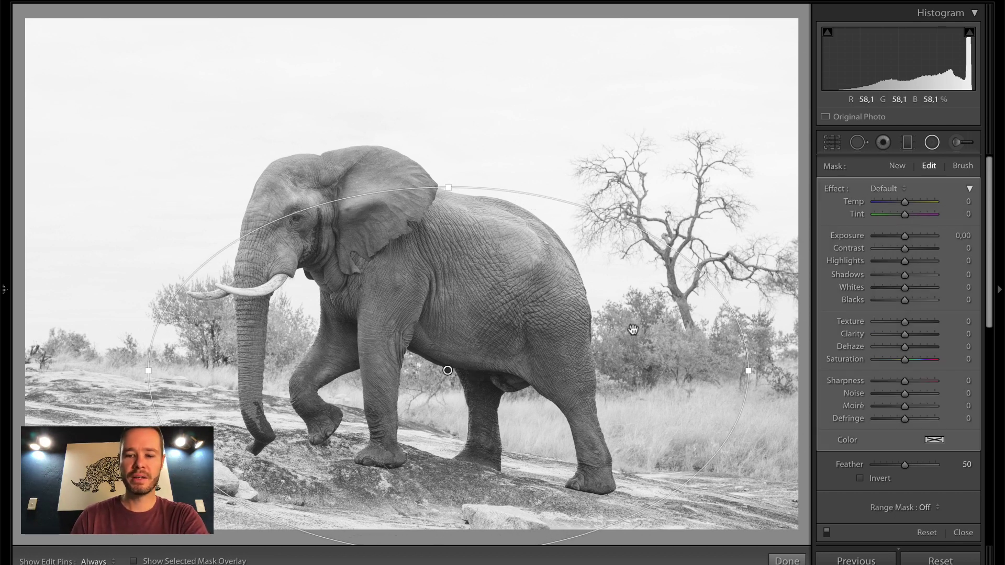
{"action": "key", "text": "o"}
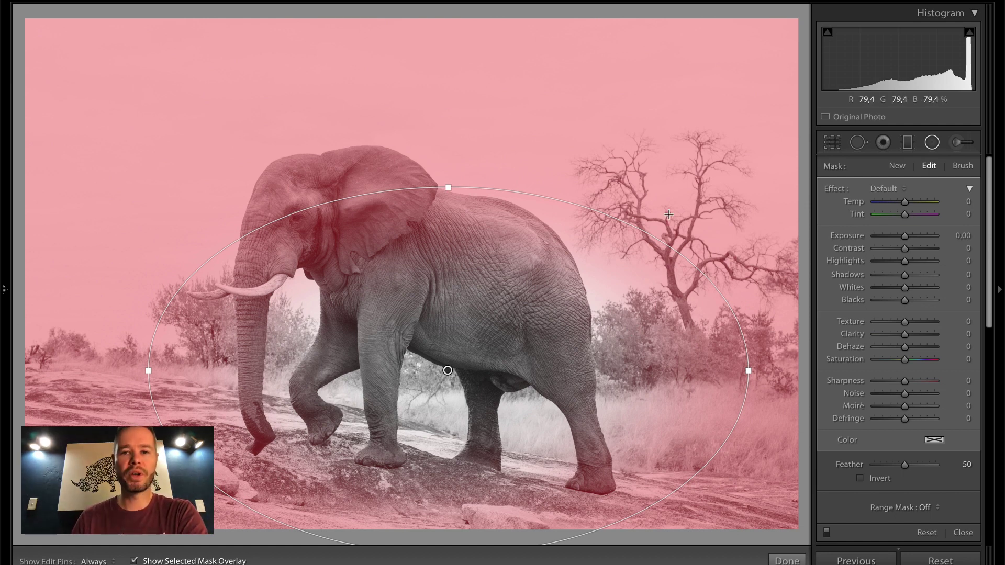
{"action": "left_click", "coordinate": [861, 479]}
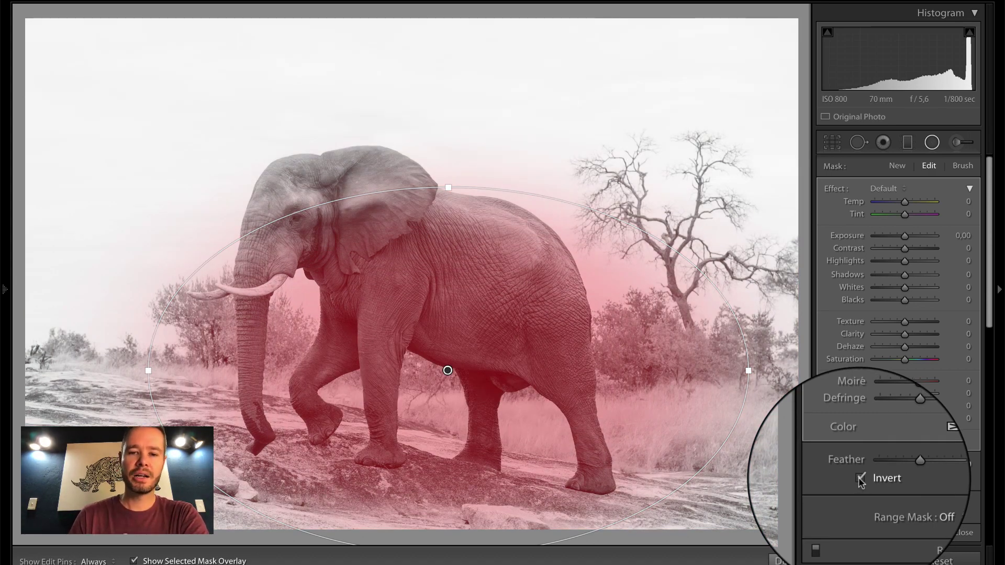
{"action": "key", "text": "o"}
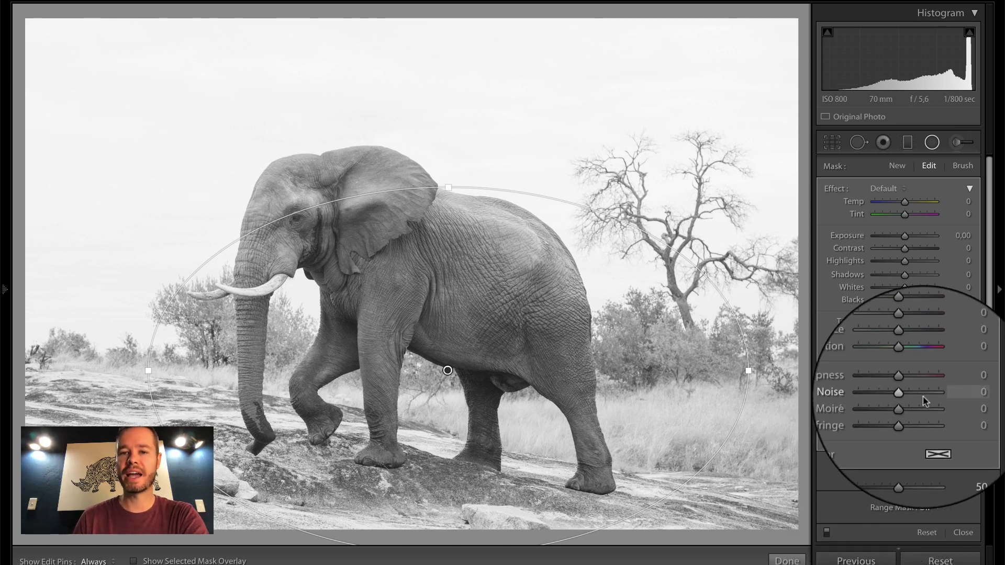
{"action": "left_click_drag", "start_coordinate": [903, 274], "coordinate": [912, 278]}
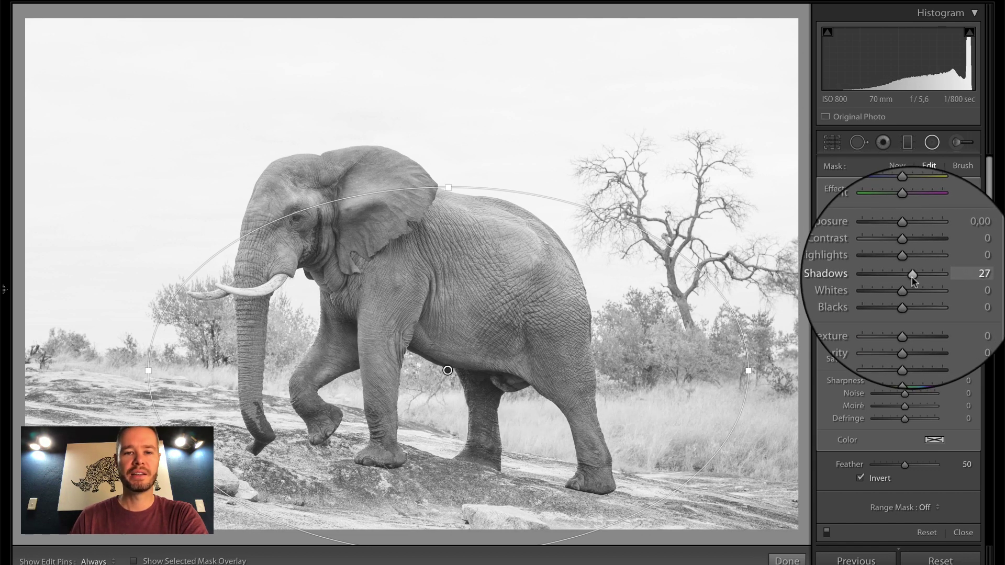
{"action": "key", "text": "shift+m"}
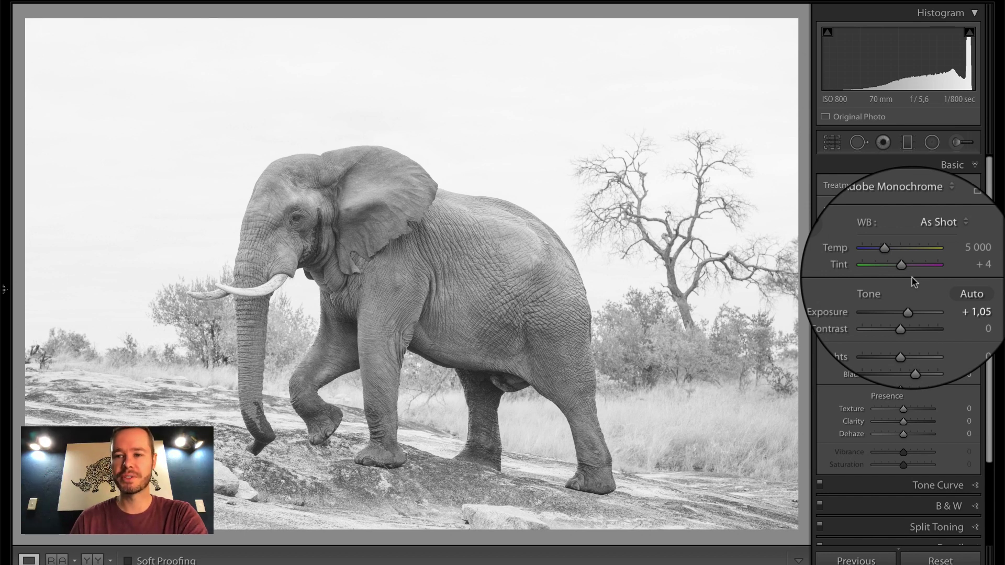
Step: Set the elephant copy's Clarity to +70, Texture to +9 and Dehaze to +5
{"action": "scroll", "coordinate": [914, 282], "scroll_direction": "down", "scroll_amount": 2}
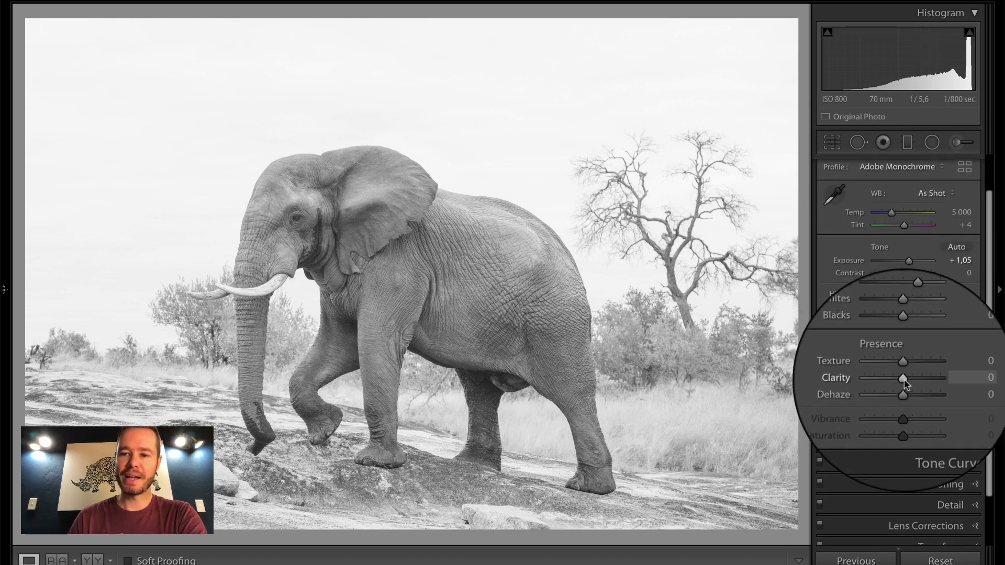
{"action": "left_click_drag", "start_coordinate": [904, 378], "coordinate": [923, 381]}
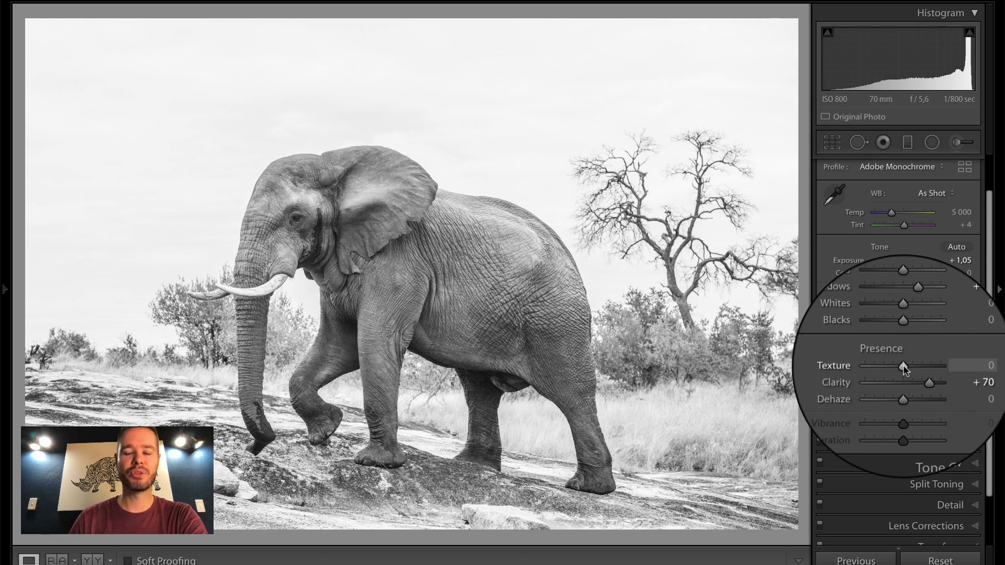
{"action": "left_click_drag", "start_coordinate": [904, 367], "coordinate": [906, 367]}
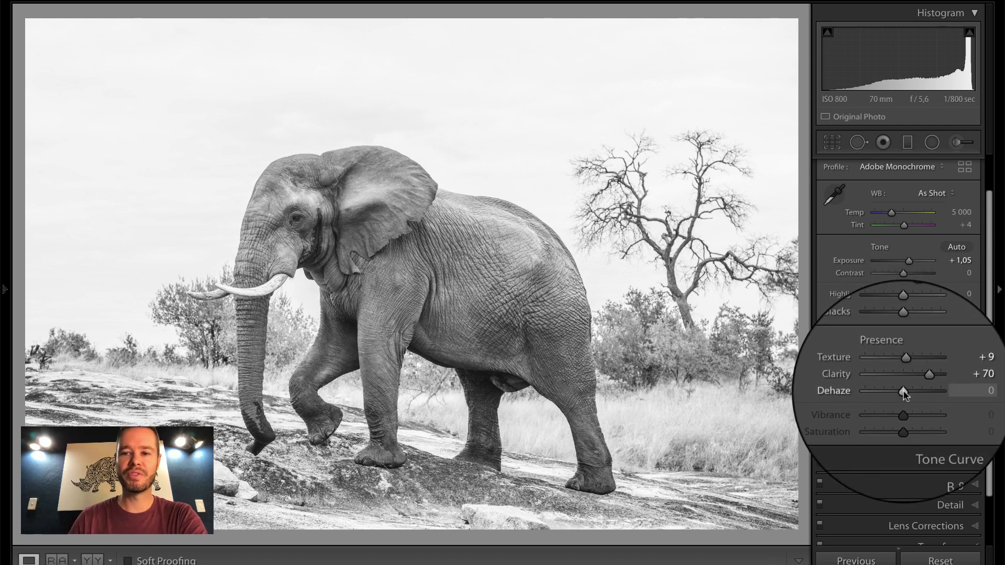
{"action": "left_click_drag", "start_coordinate": [904, 396], "coordinate": [906, 396]}
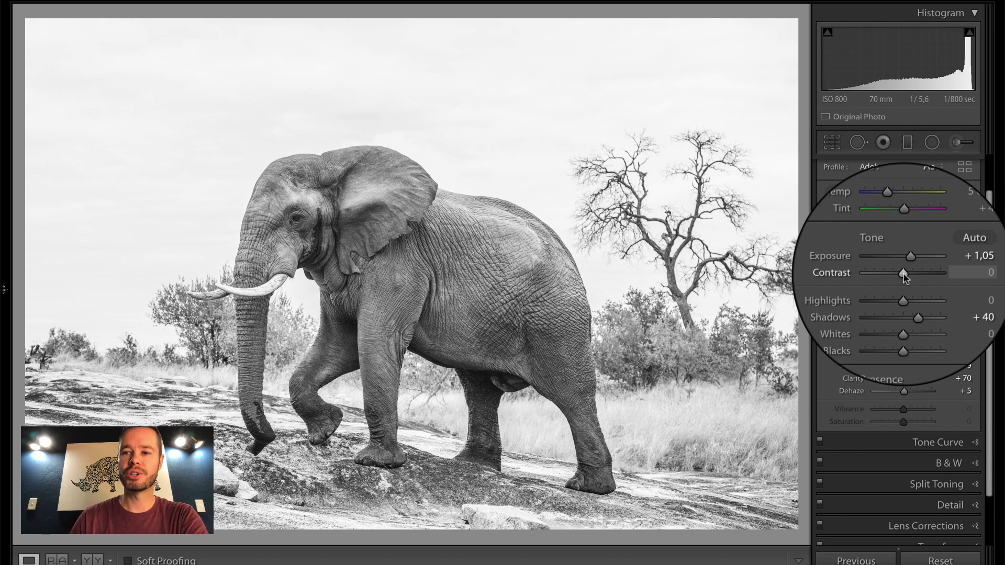
Step: Set the elephant copy's Contrast to +6 and Highlights to +69
{"action": "left_click_drag", "start_coordinate": [904, 274], "coordinate": [905, 273]}
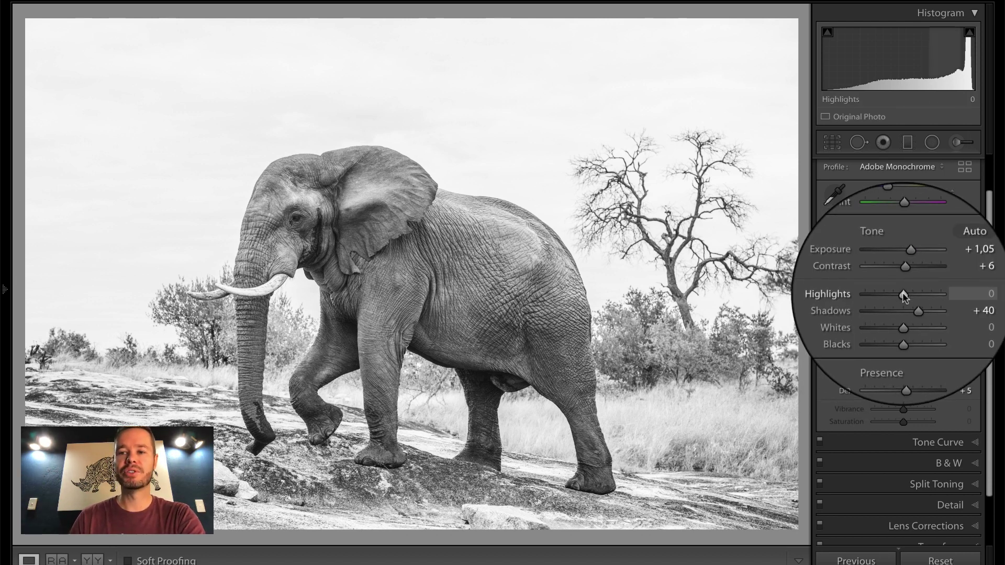
{"action": "left_click_drag", "start_coordinate": [904, 295], "coordinate": [921, 297]}
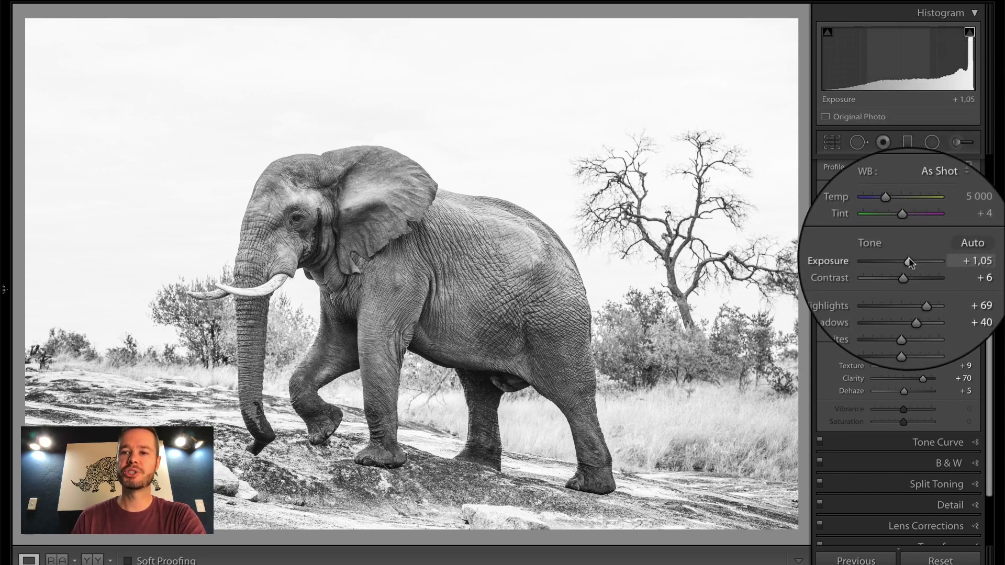
{"action": "left_click_drag", "start_coordinate": [909, 261], "coordinate": [917, 259]}
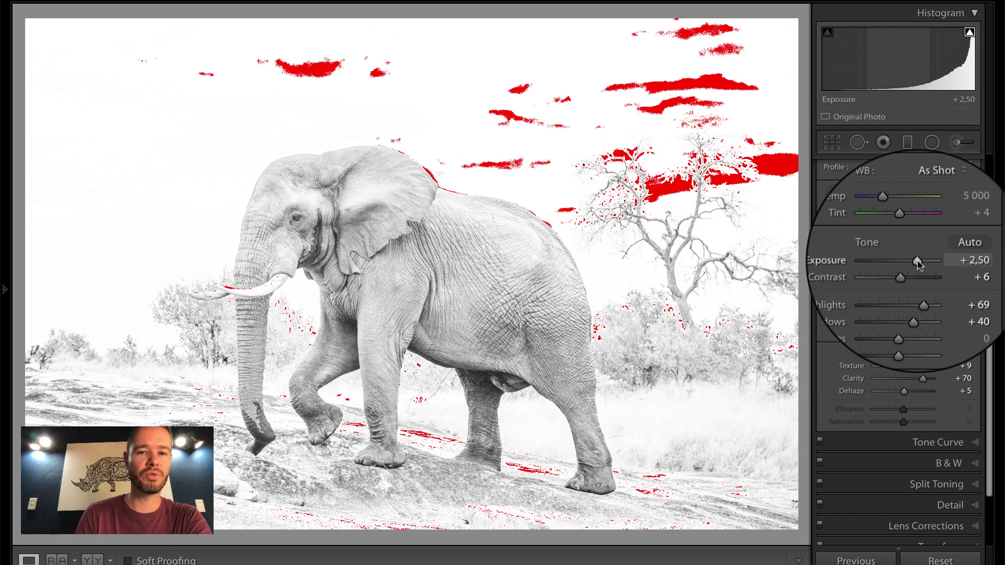
{"action": "key", "text": "ctrl+z"}
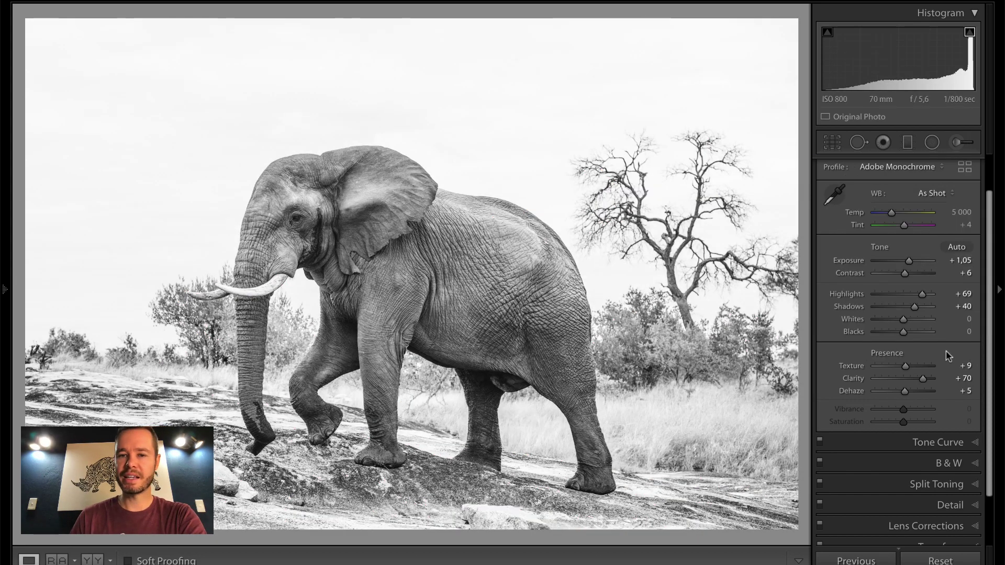
Step: Sharpen the elephant copy in the Detail panel to Amount 76 with Masking 66
{"action": "scroll", "coordinate": [949, 350], "scroll_direction": "down", "scroll_amount": 3}
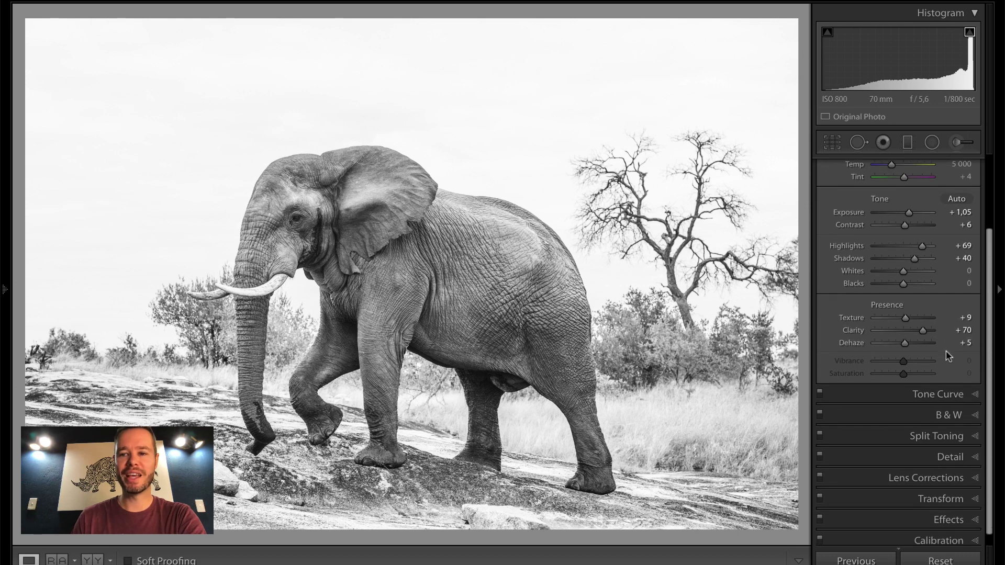
{"action": "left_click", "coordinate": [950, 457]}
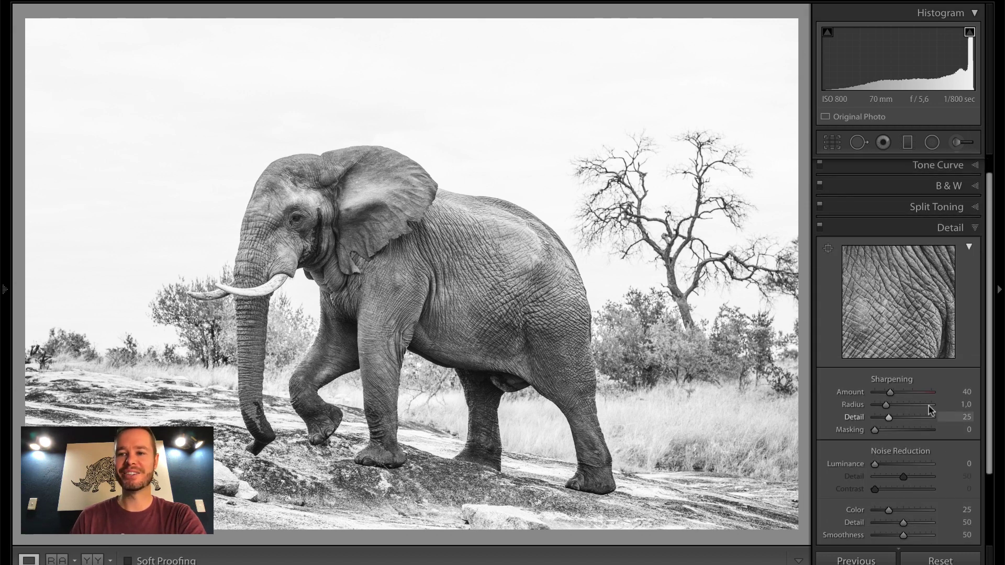
{"action": "left_click", "coordinate": [904, 391]}
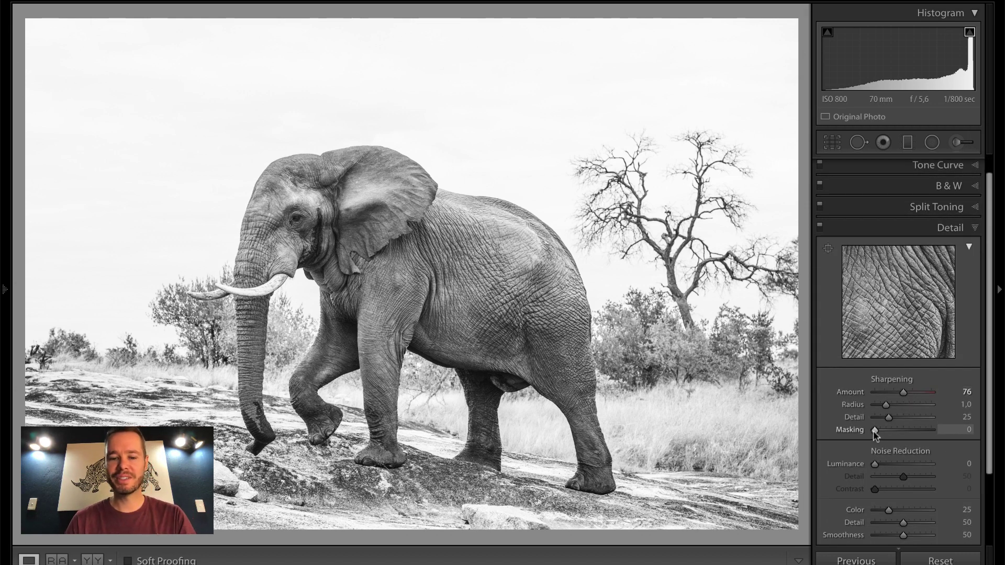
{"action": "key", "text": "alt"}
{"action": "left_click_drag", "start_coordinate": [874, 430], "coordinate": [910, 430]}
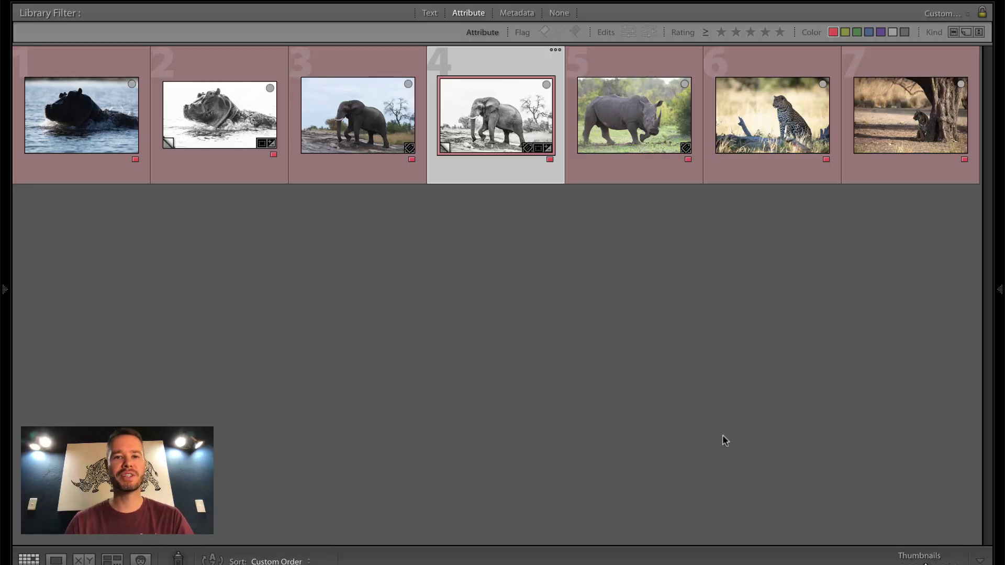
{"action": "left_click", "coordinate": [381, 123], "text": "super"}
{"action": "key", "text": "n"}
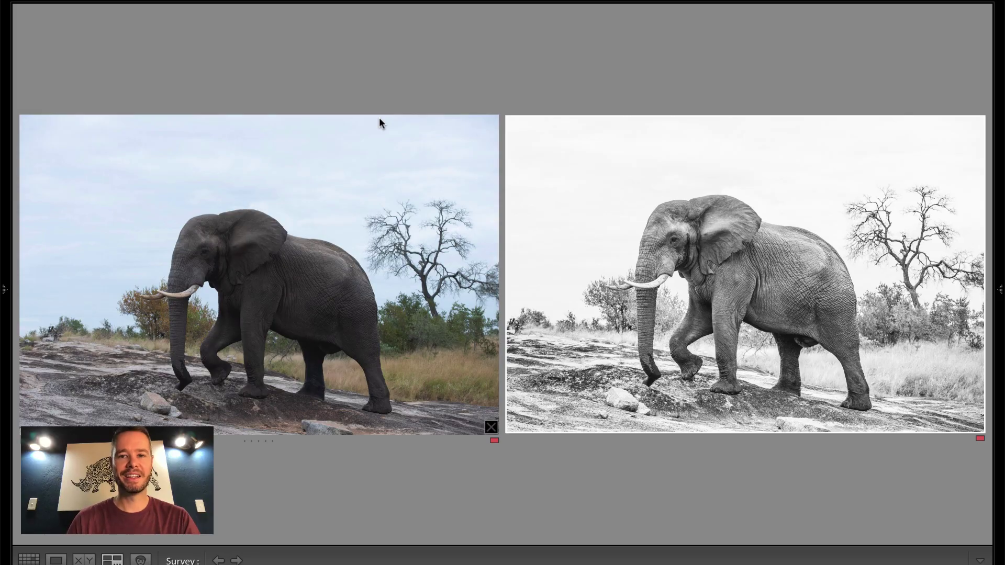
{"action": "key", "text": "l"}
{"action": "key", "text": "l"}
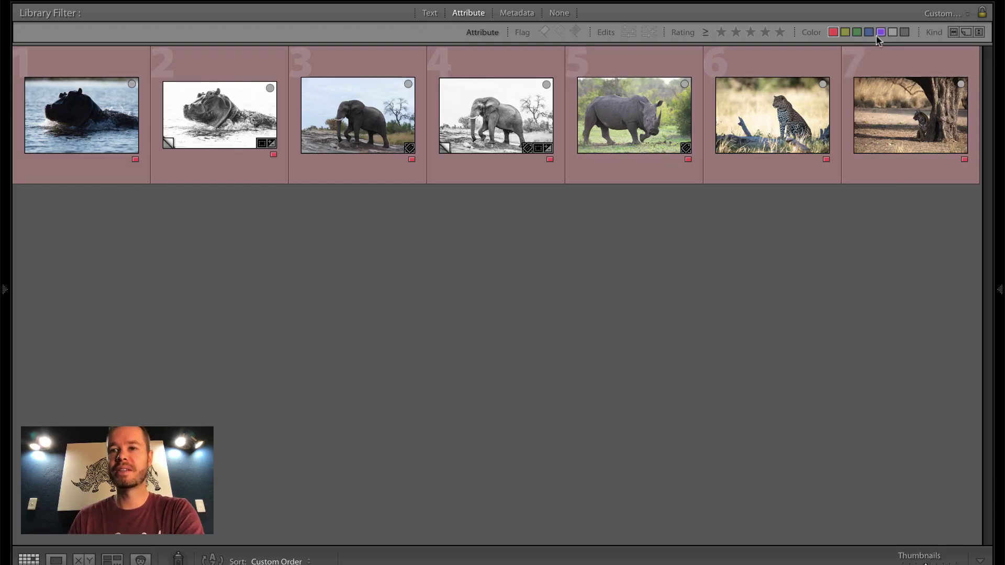
Step: Clear the red label filter, then compare colour and black-and-white rhinos, then leopards
{"action": "left_click", "coordinate": [833, 33]}
{"action": "left_click", "coordinate": [636, 137]}
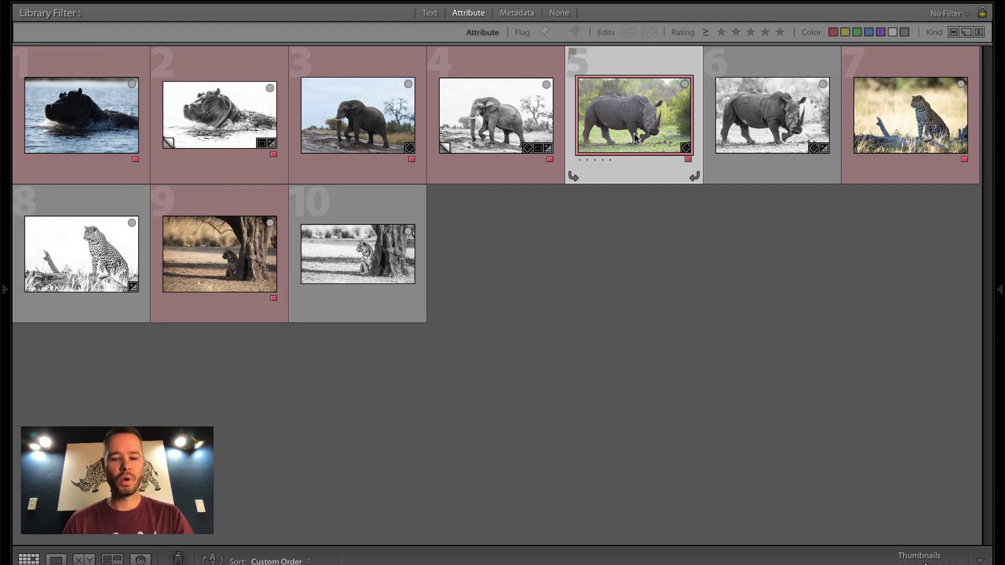
{"action": "left_click", "coordinate": [754, 130], "text": "super"}
{"action": "key", "text": "c"}
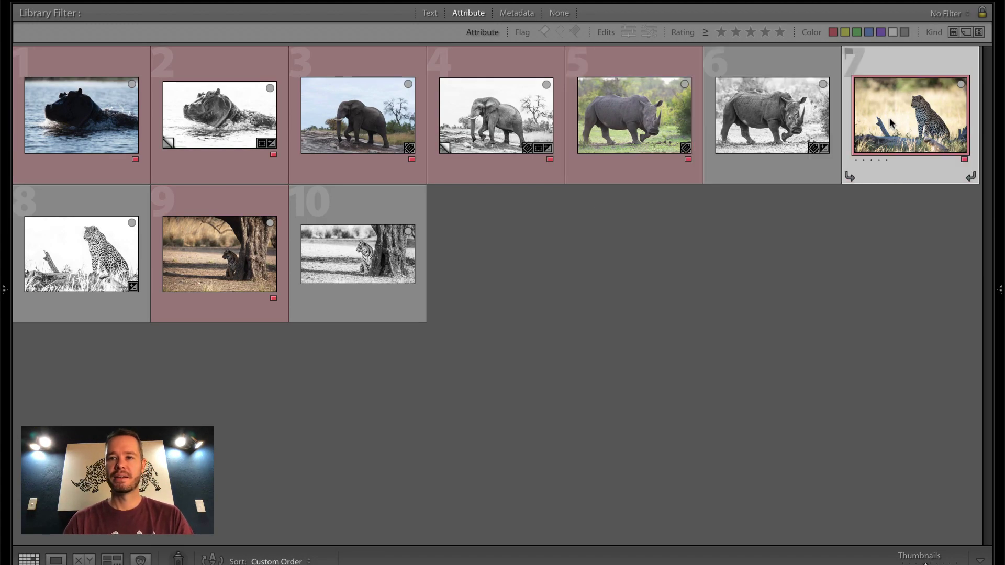
{"action": "key", "text": "n"}
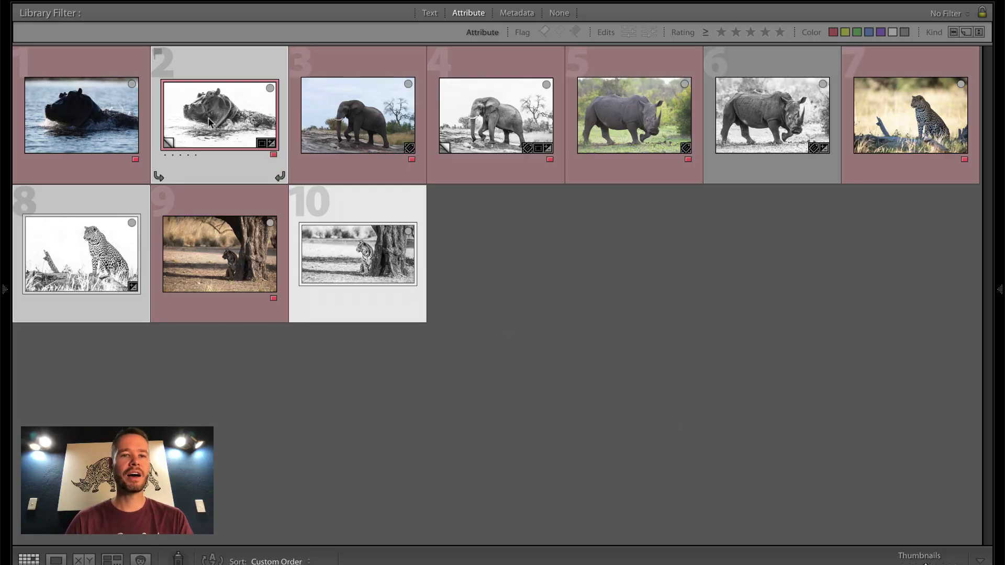
Step: Add the black-and-white elephant thumbnail to the selection
{"action": "left_click", "coordinate": [495, 118], "text": "ctrl"}
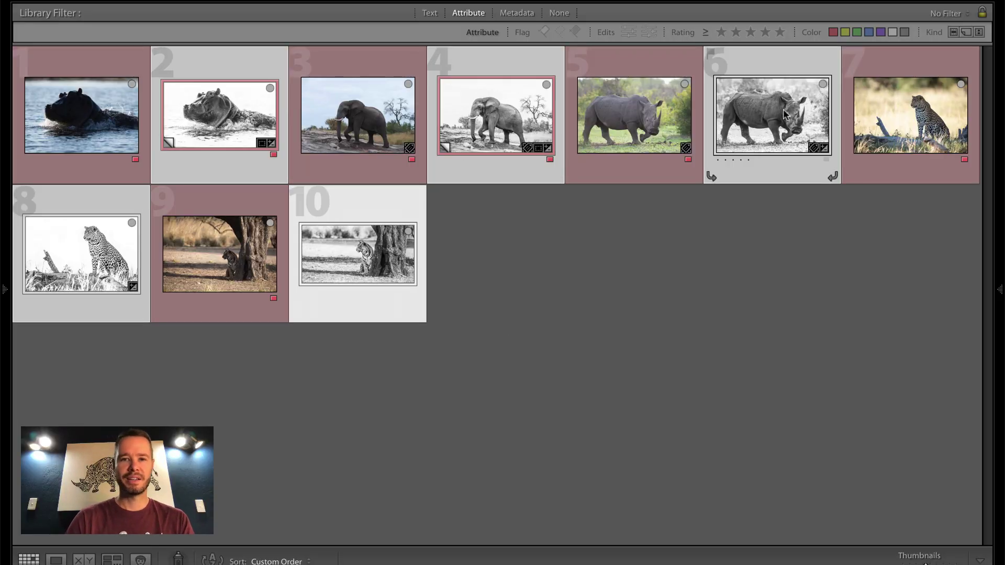